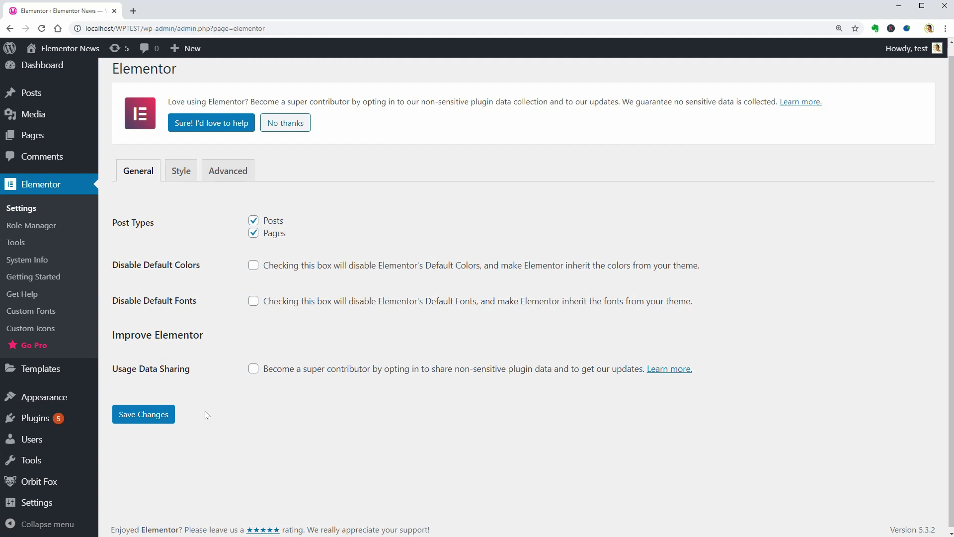
# Enable Beta Tester in Elementor Tools > Version Control and save
pyautogui.click(20, 242)
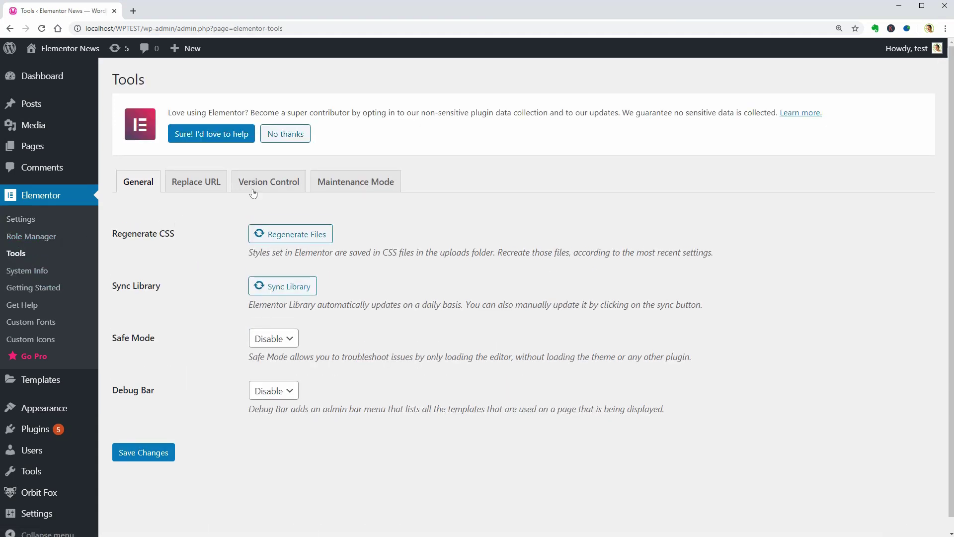
pyautogui.click(273, 182)
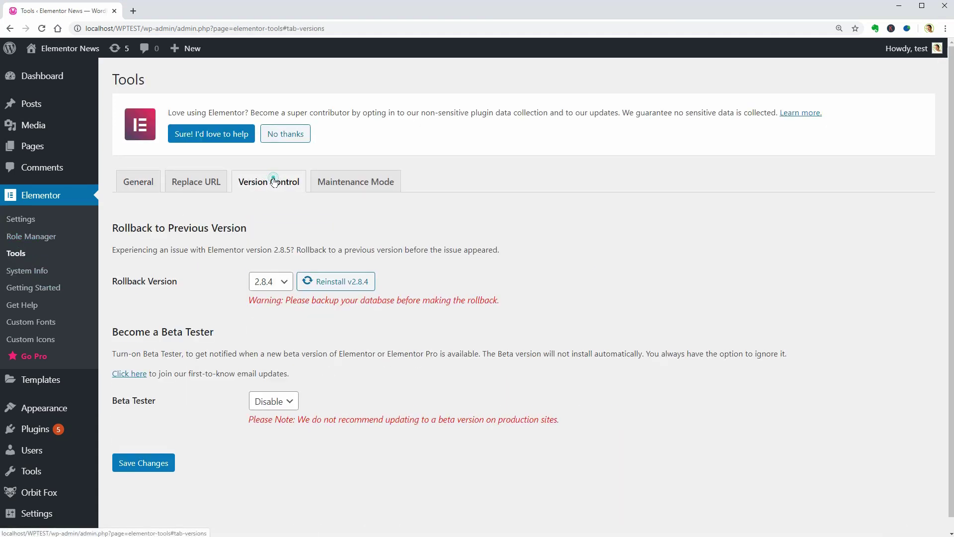
pyautogui.click(288, 397)
pyautogui.click(281, 435)
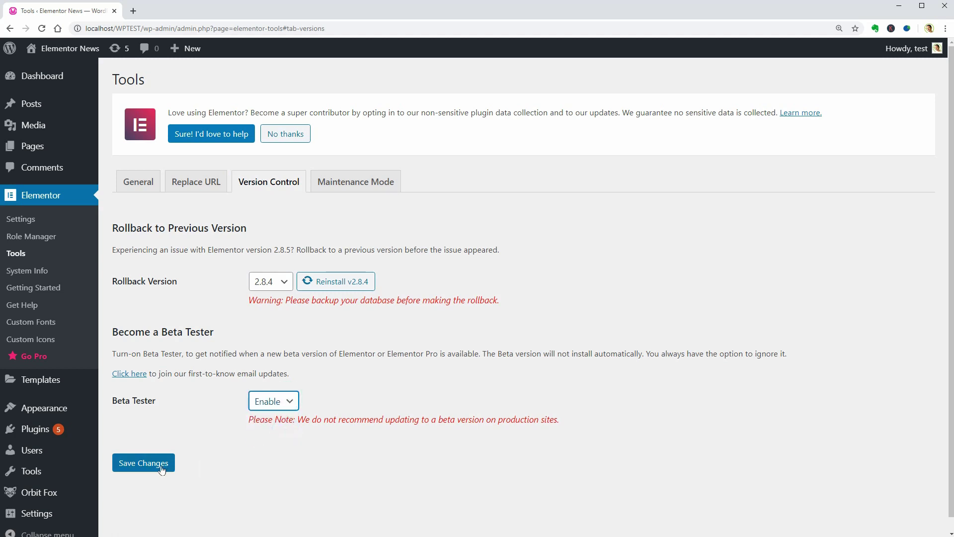
pyautogui.click(160, 466)
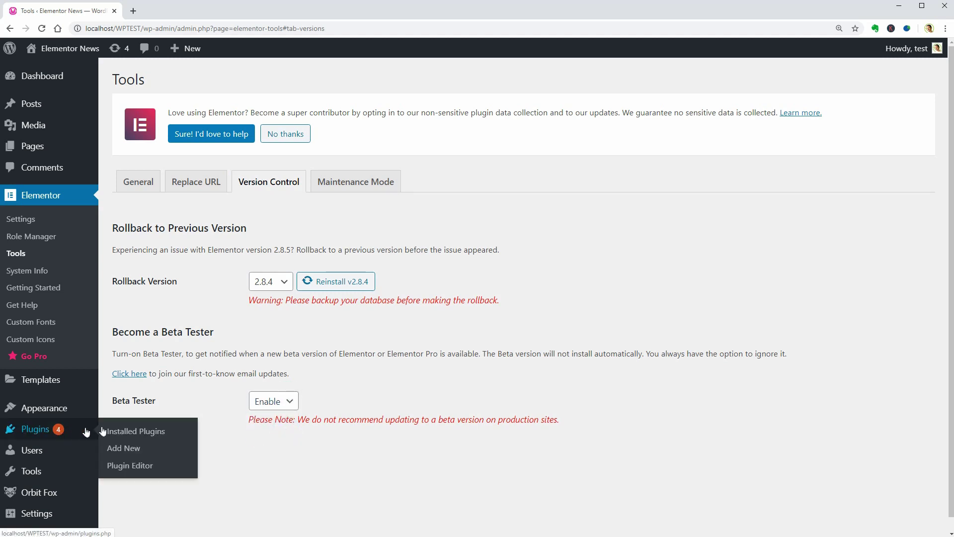
# Update the Elementor plugin to the 2.9.0-beta2 version from the Plugins list
pyautogui.moveTo(70, 430)
pyautogui.click(139, 431)
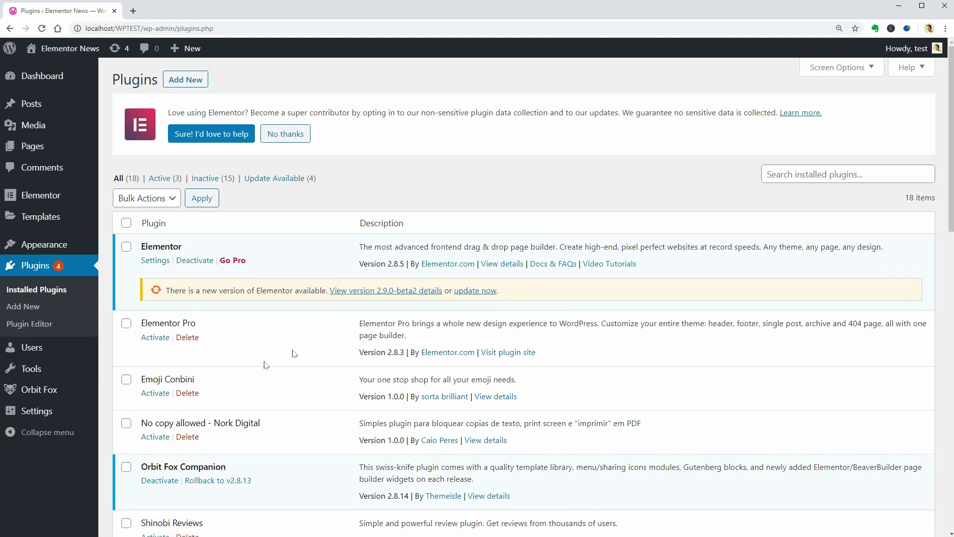
pyautogui.click(470, 293)
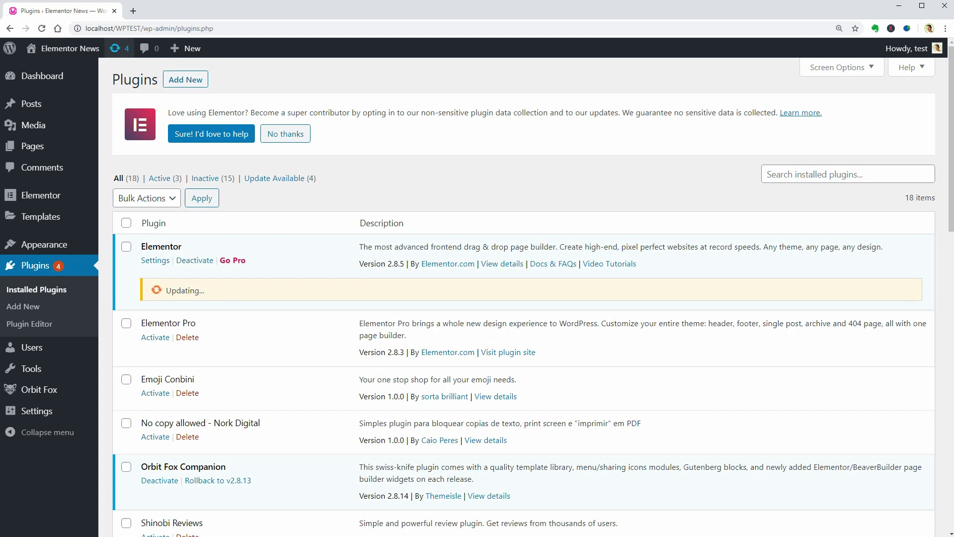
# Recheck Version Control for rollback to 2.8.5 and highlight the production-site beta warning
pyautogui.moveTo(86, 29); pyautogui.dragTo(141, 28)
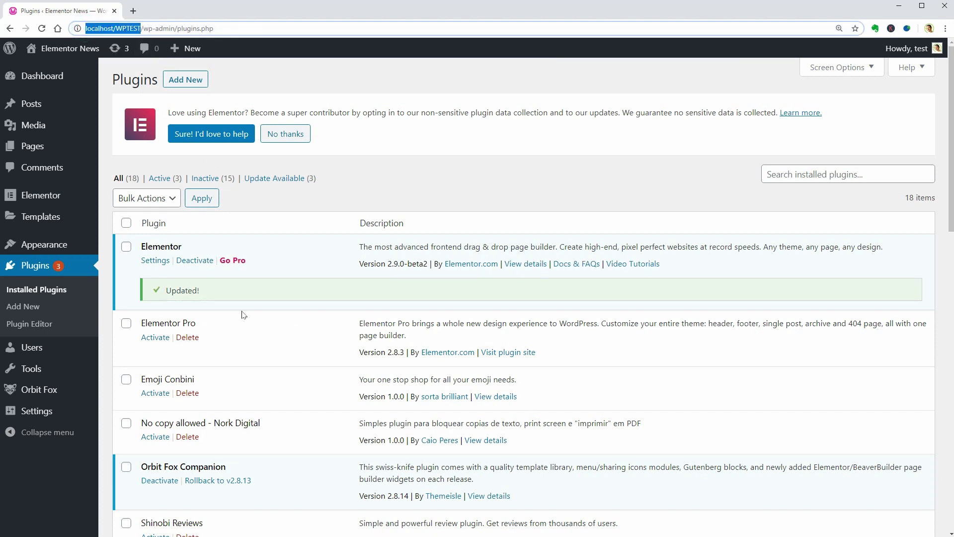
pyautogui.moveTo(91, 206)
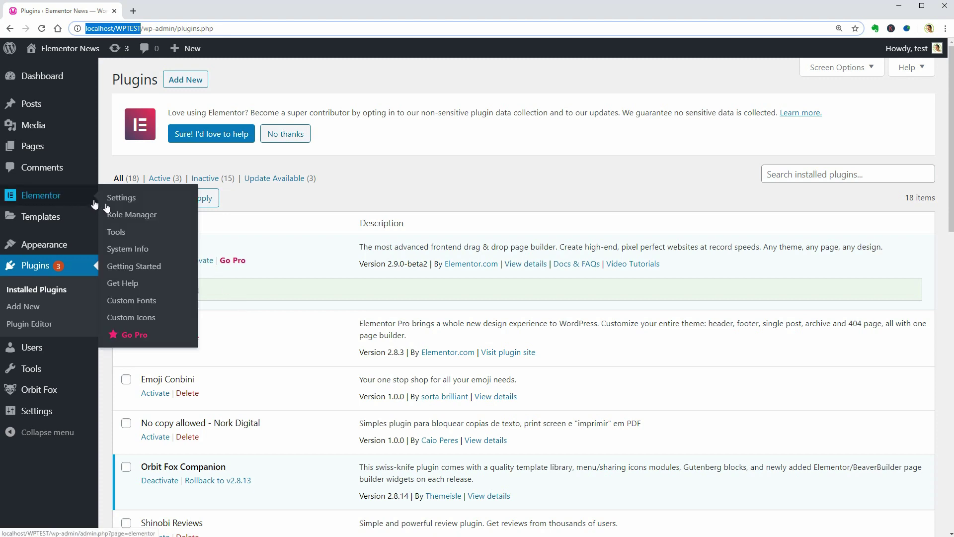
pyautogui.click(115, 232)
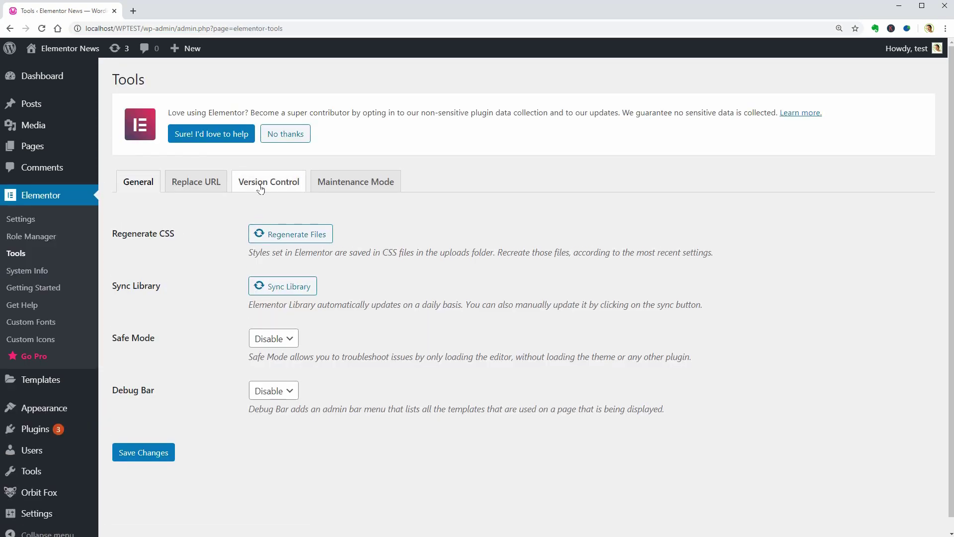
pyautogui.click(263, 185)
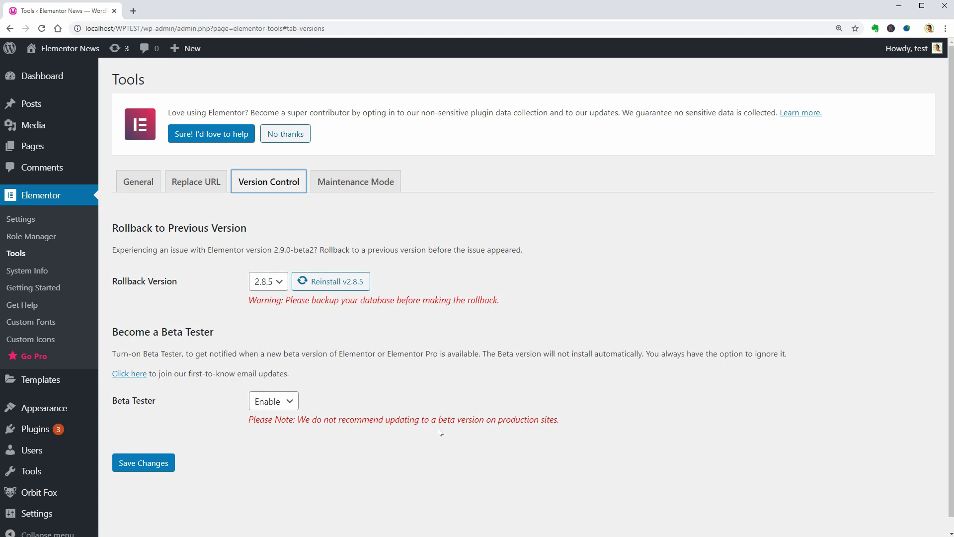
pyautogui.moveTo(297, 419); pyautogui.dragTo(566, 430)
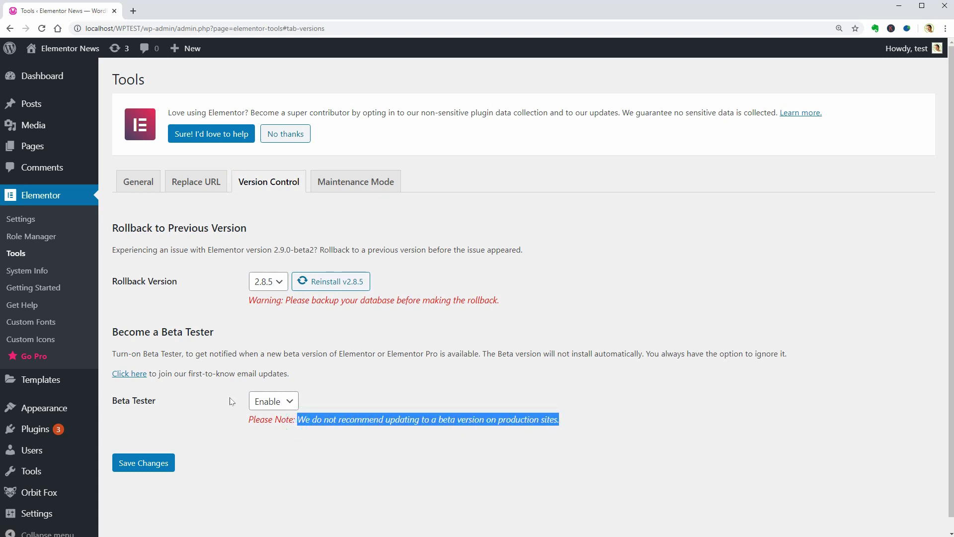
# Add a new page titled 'Testing Elementor 2.9' and open it with Edit with Elementor
pyautogui.moveTo(180, 50)
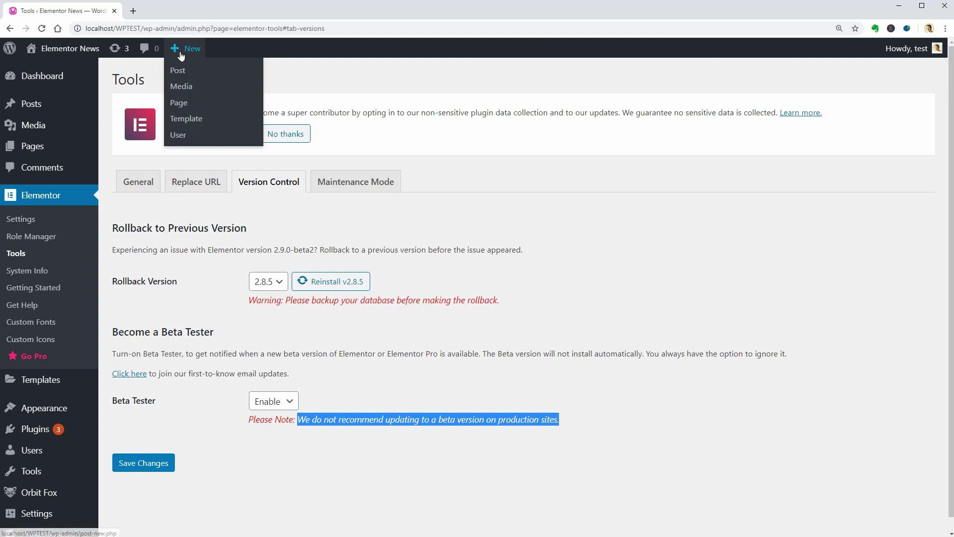
pyautogui.click(179, 105)
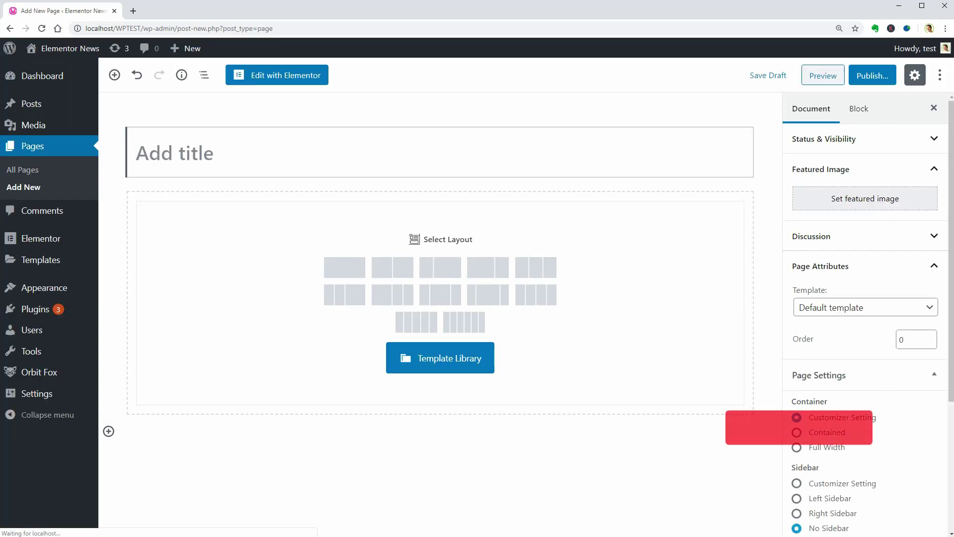
pyautogui.click(190, 150)
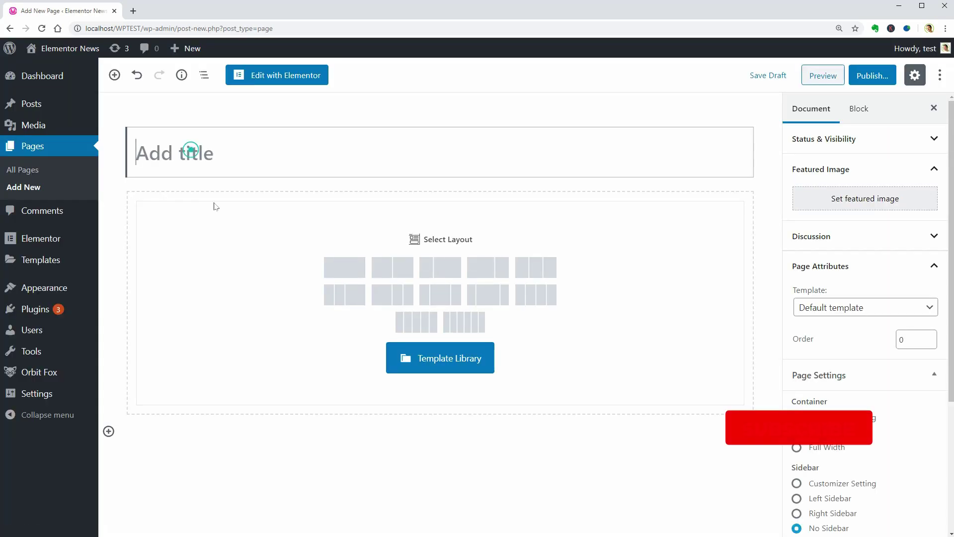
pyautogui.write('Testing Elementor 2.9')
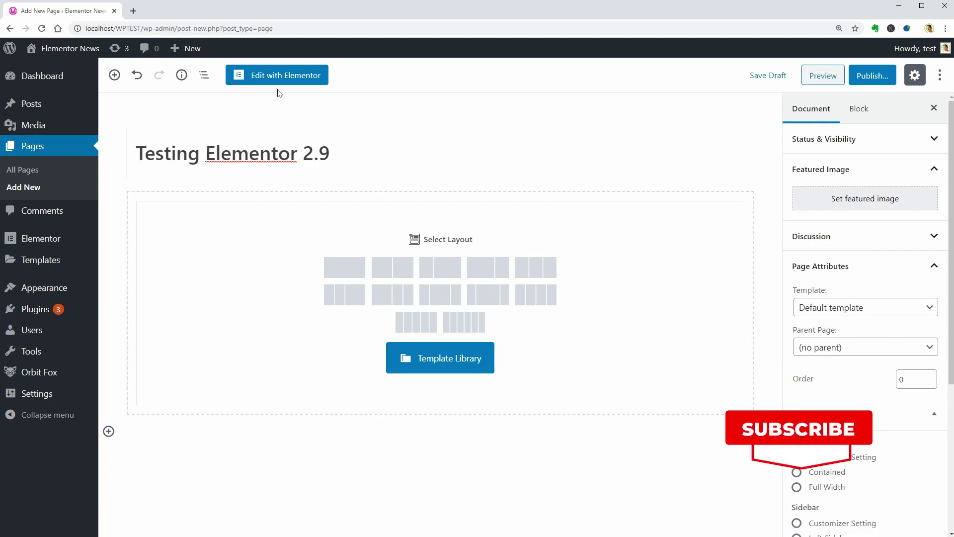
pyautogui.click(281, 76)
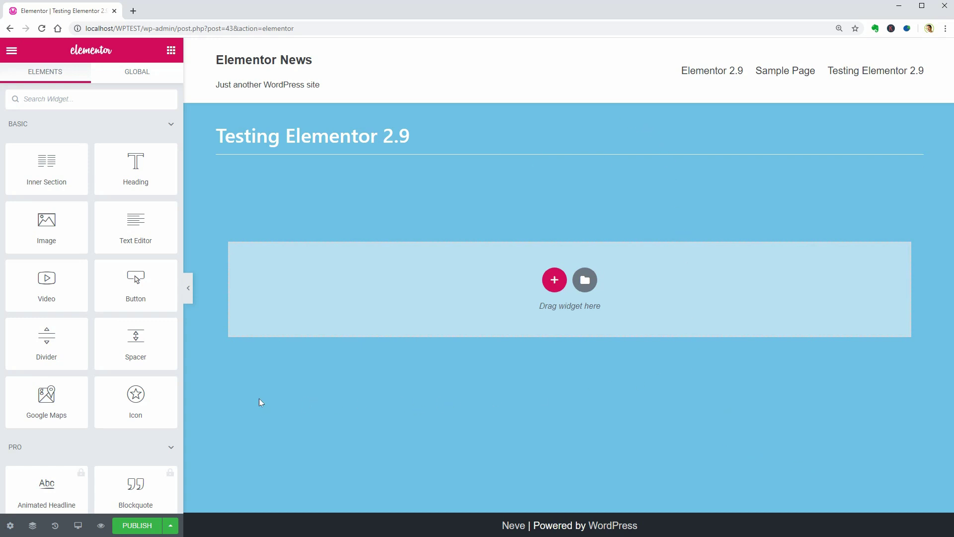
# Try green and black, then keep light blue #6EC1E4 as Theme Style background and update
pyautogui.click(12, 49)
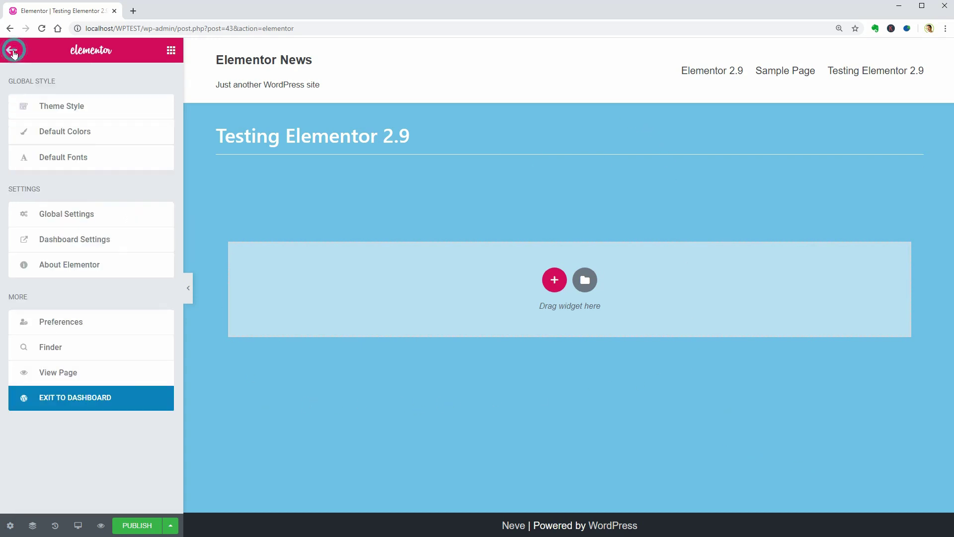
pyautogui.click(68, 109)
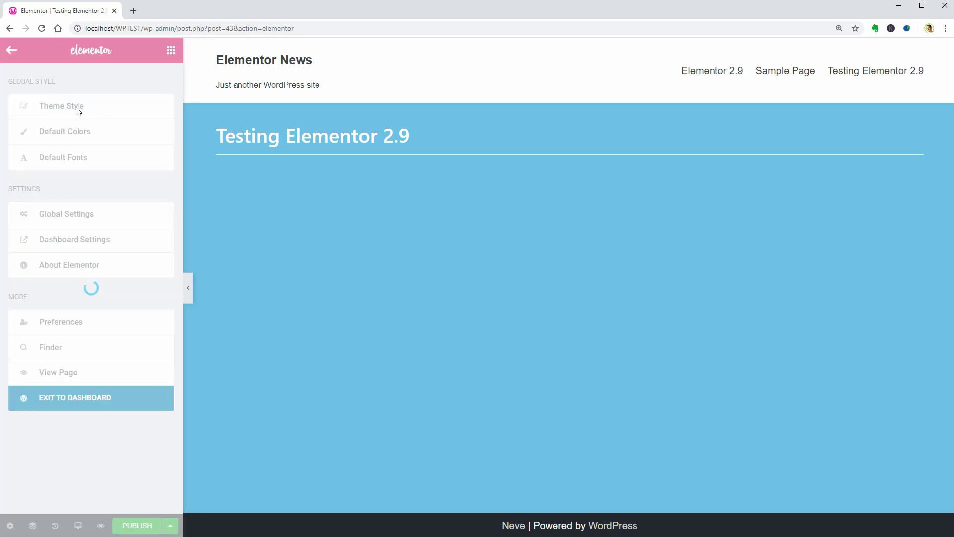
pyautogui.click(160, 139)
pyautogui.click(74, 168)
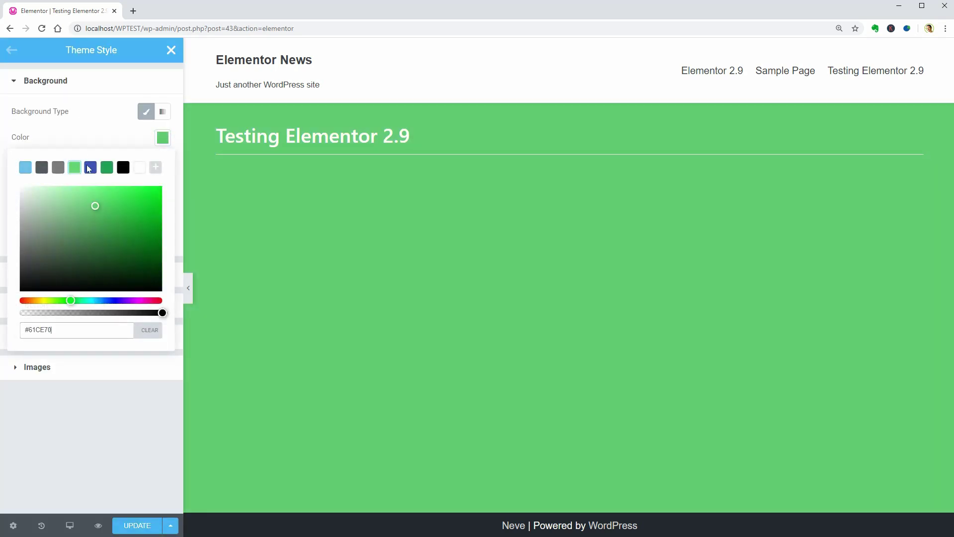
pyautogui.click(123, 168)
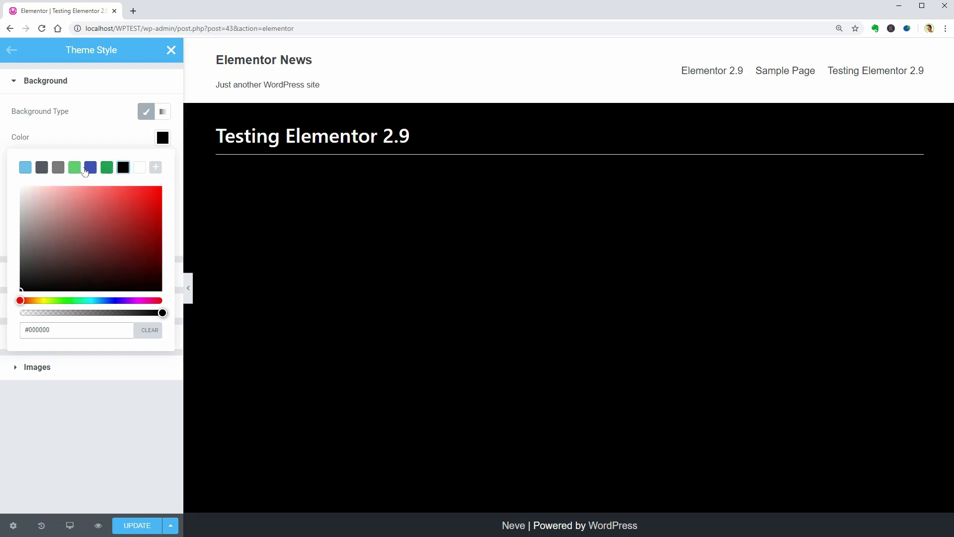
pyautogui.click(26, 167)
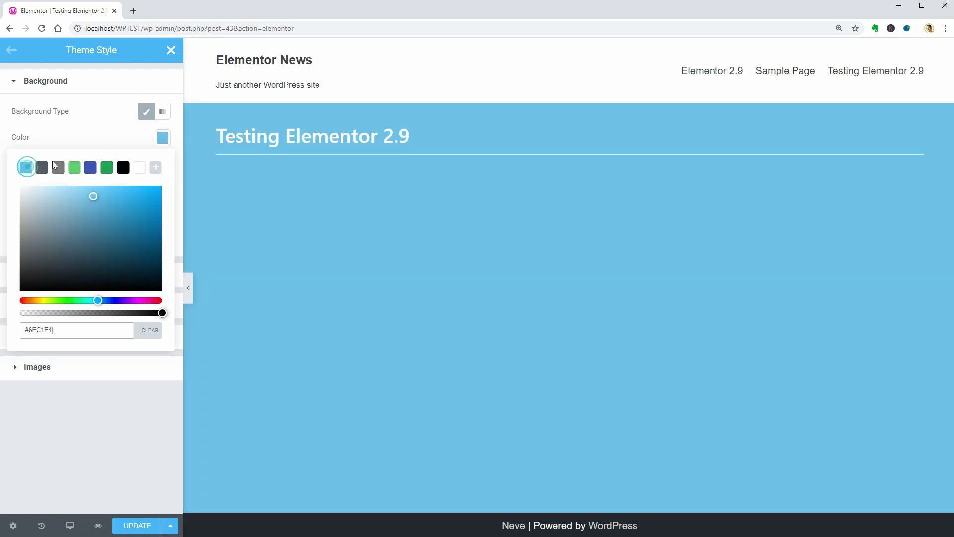
pyautogui.click(163, 139)
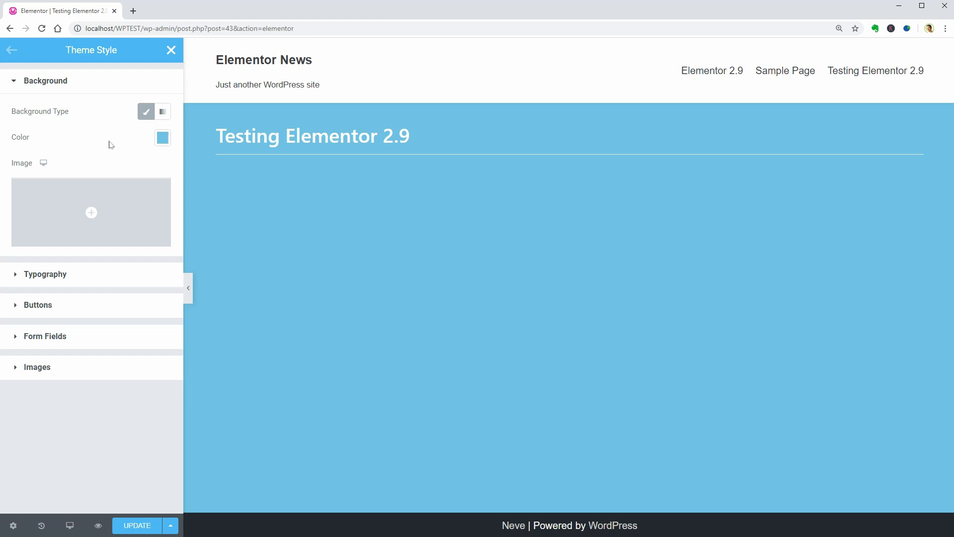
pyautogui.click(134, 525)
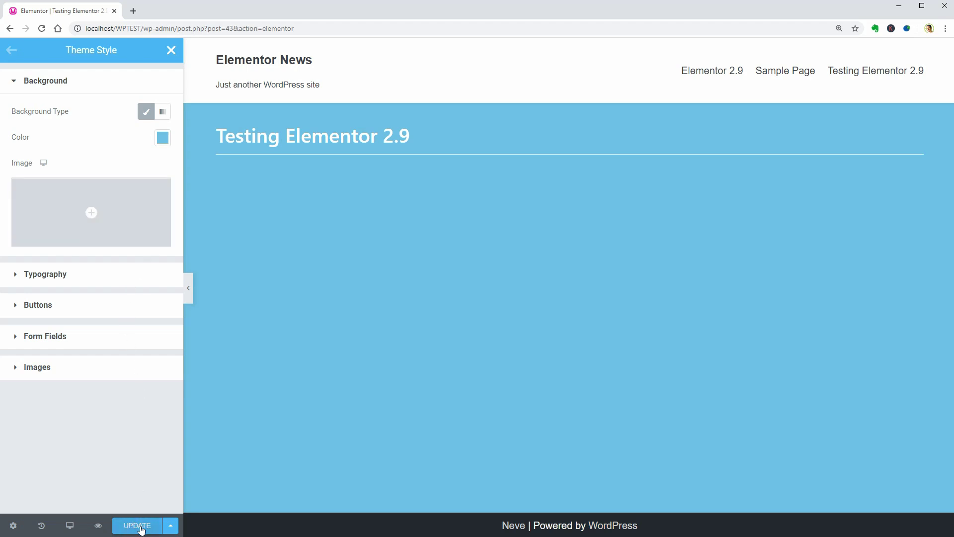
pyautogui.click(140, 528)
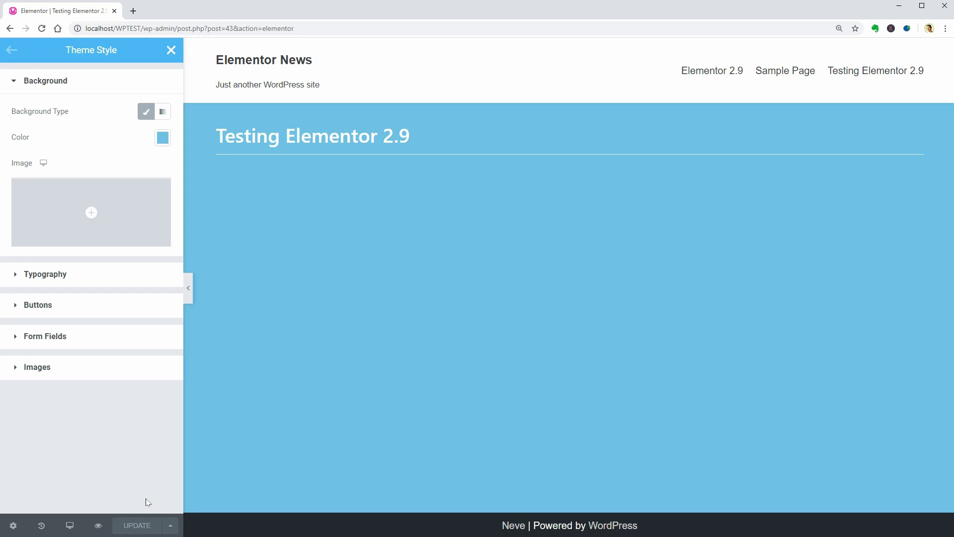
# Collapse Background and briefly inspect the Theme Style Typography and Buttons sections
pyautogui.click(13, 84)
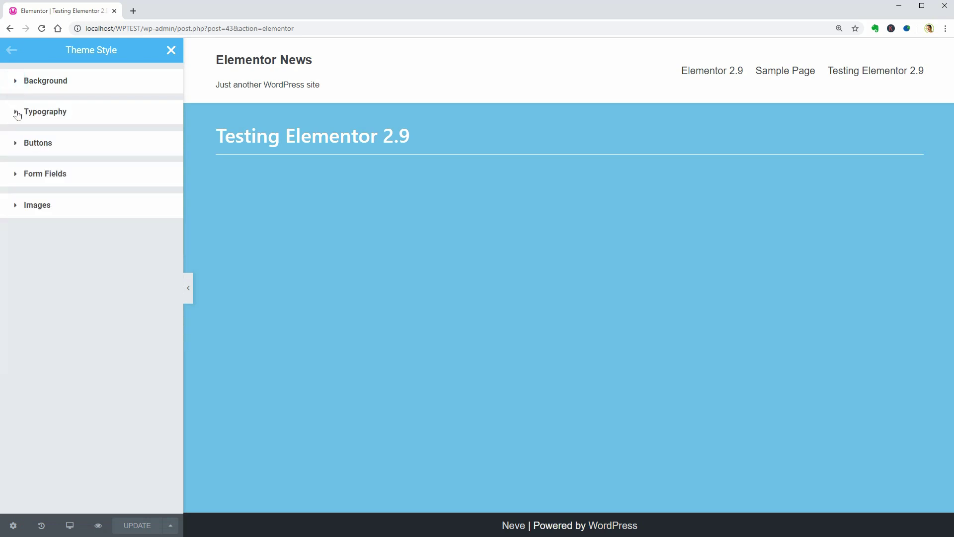
pyautogui.click(17, 114)
pyautogui.click(16, 114)
pyautogui.click(18, 143)
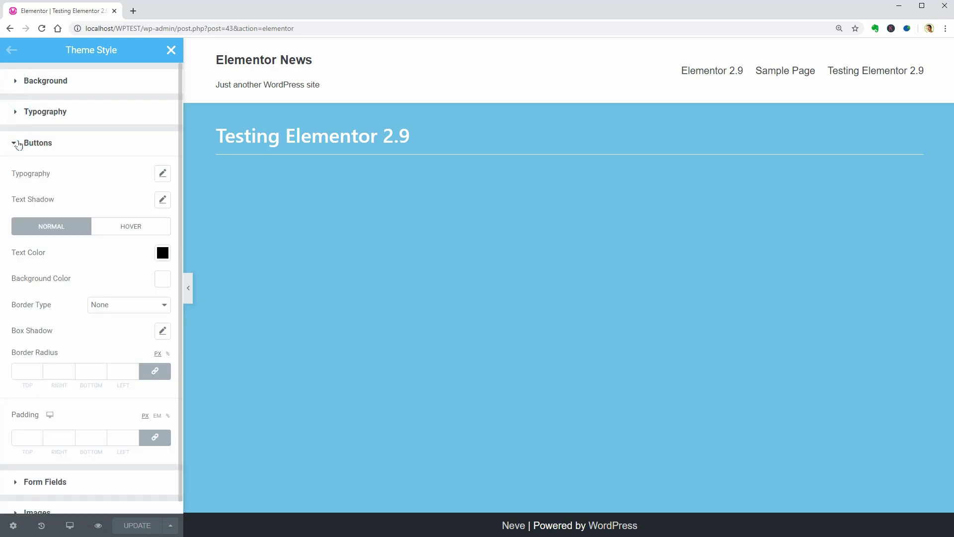
pyautogui.click(18, 143)
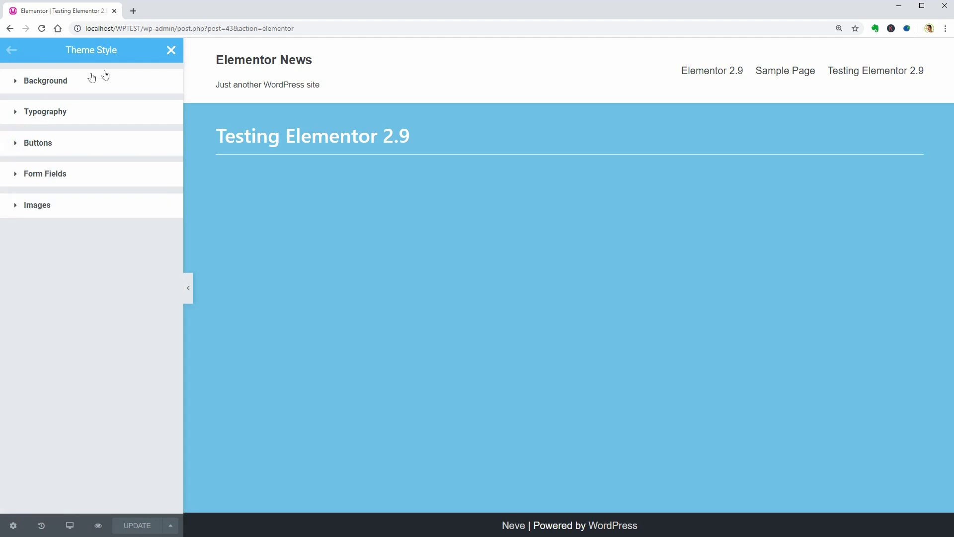
# Place a Heading widget above the empty section, centre-aligned with HTML Tag H1
pyautogui.click(170, 50)
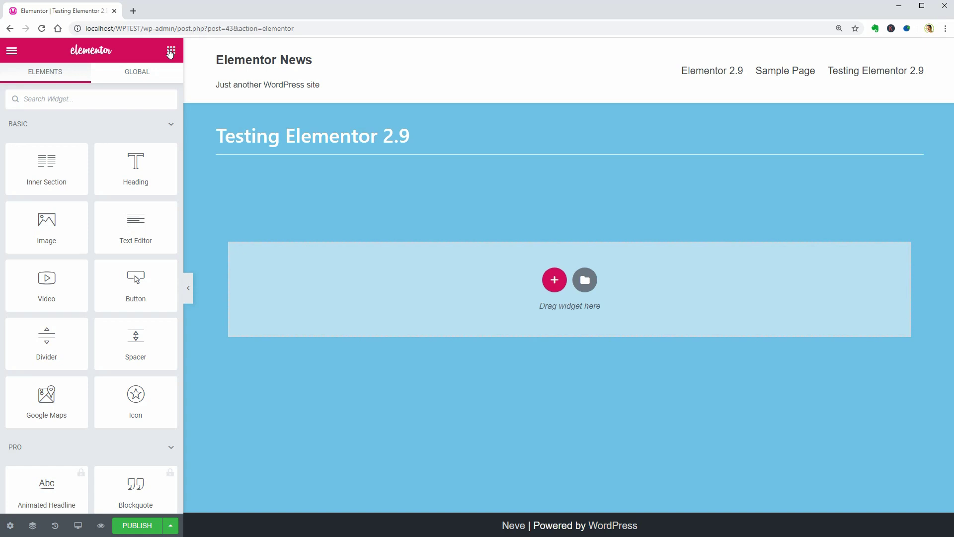
pyautogui.moveTo(131, 173); pyautogui.dragTo(554, 282)
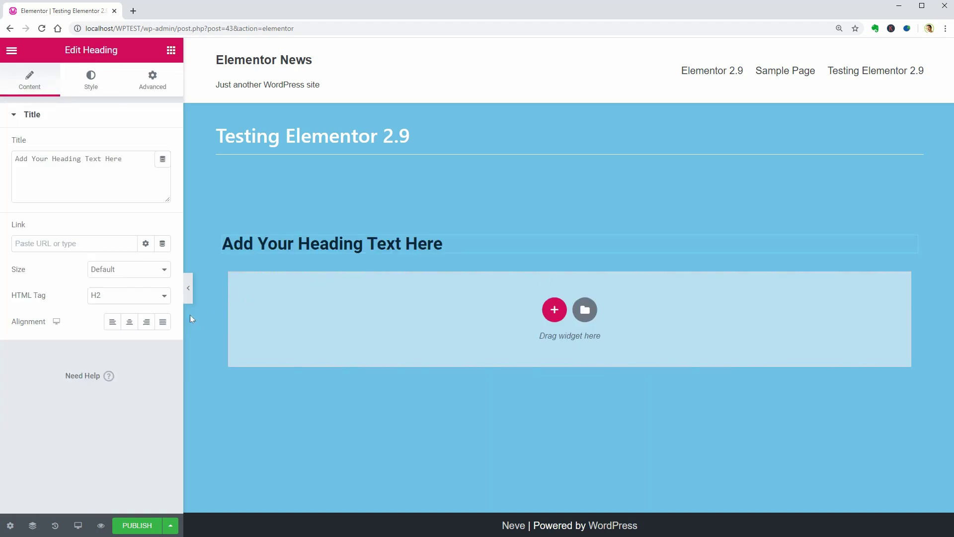
pyautogui.click(129, 321)
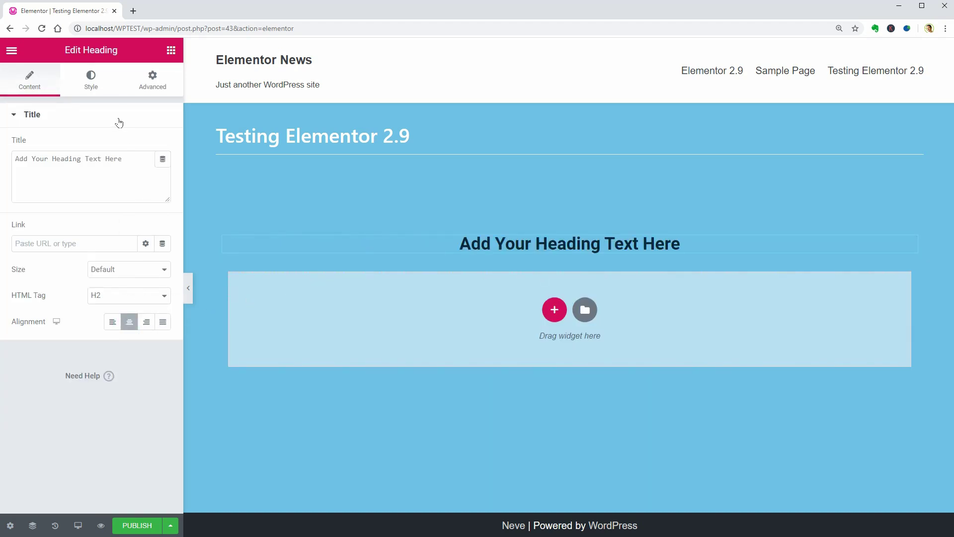
pyautogui.click(132, 298)
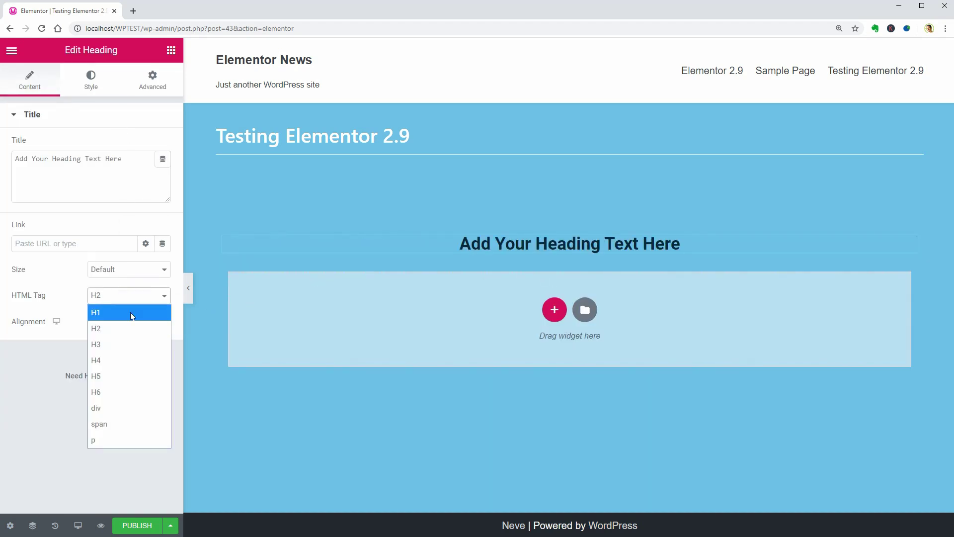
pyautogui.click(130, 312)
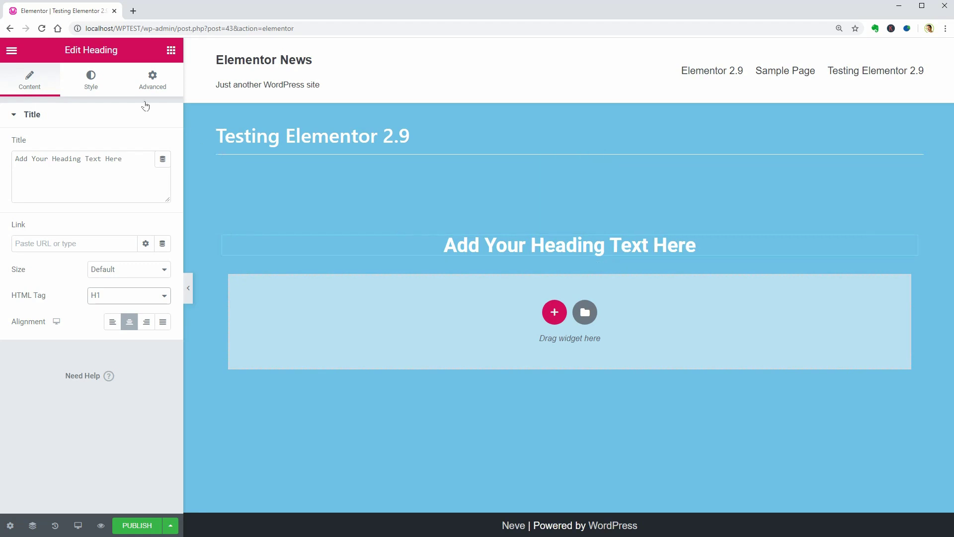
# Toggle Editing Handles off and back on in Editor Preferences, leaving them enabled
pyautogui.click(11, 50)
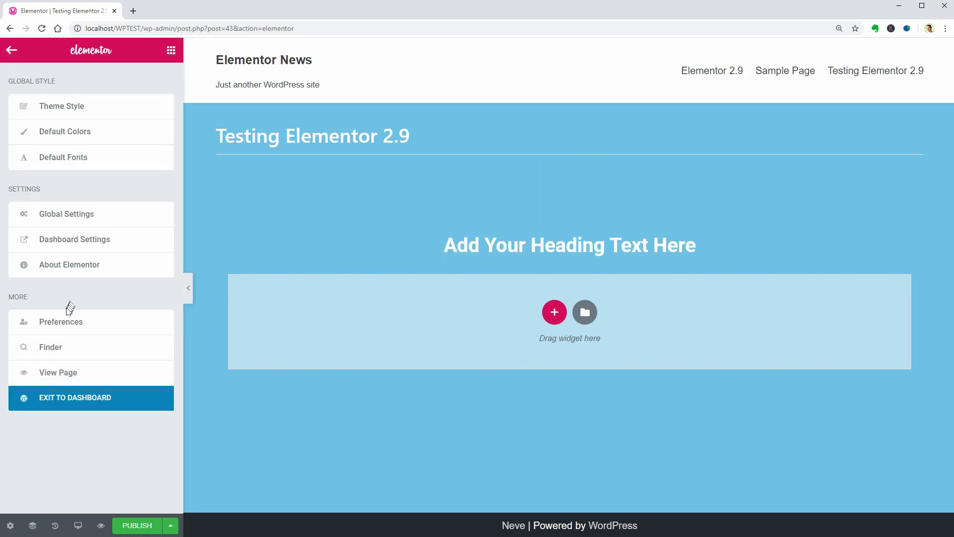
pyautogui.click(57, 321)
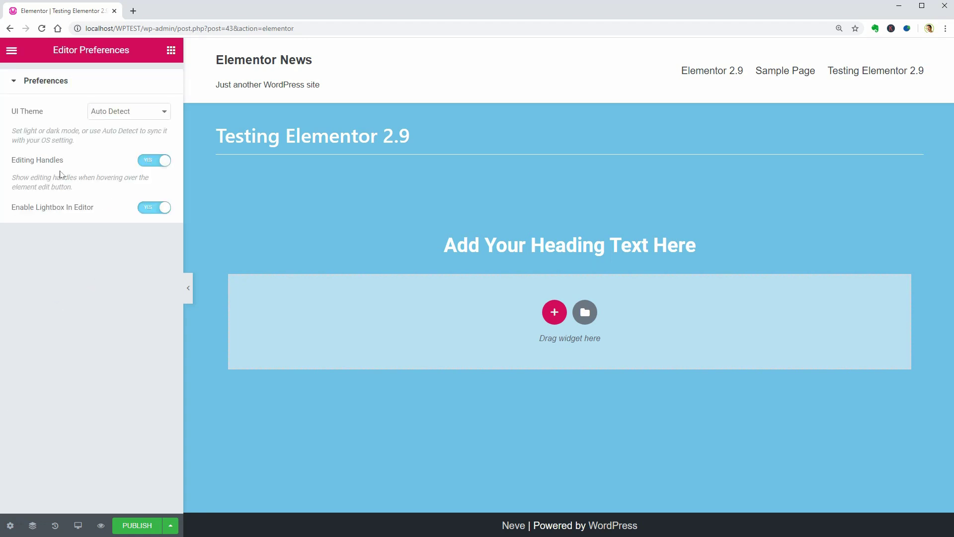
pyautogui.click(147, 162)
pyautogui.click(145, 164)
pyautogui.moveTo(497, 246)
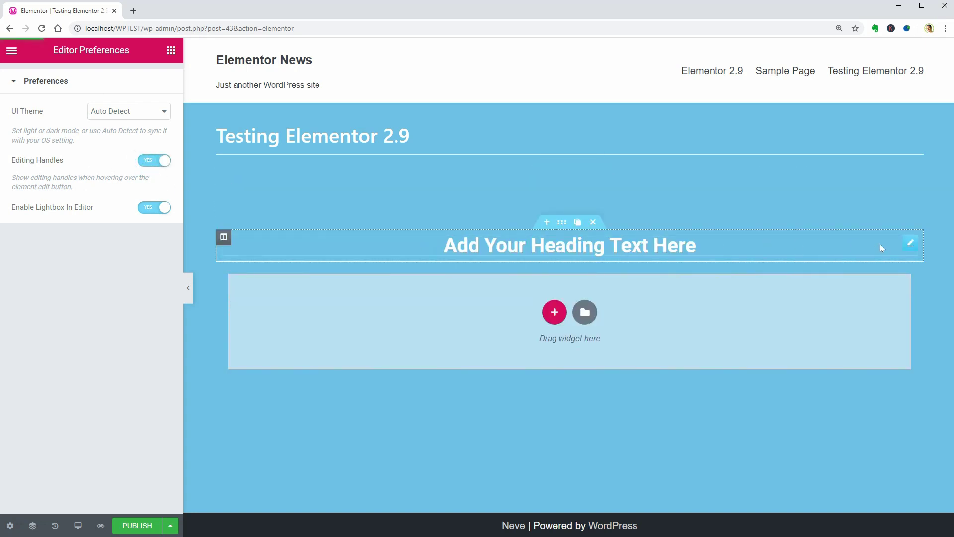
pyautogui.moveTo(911, 242)
pyautogui.moveTo(226, 238)
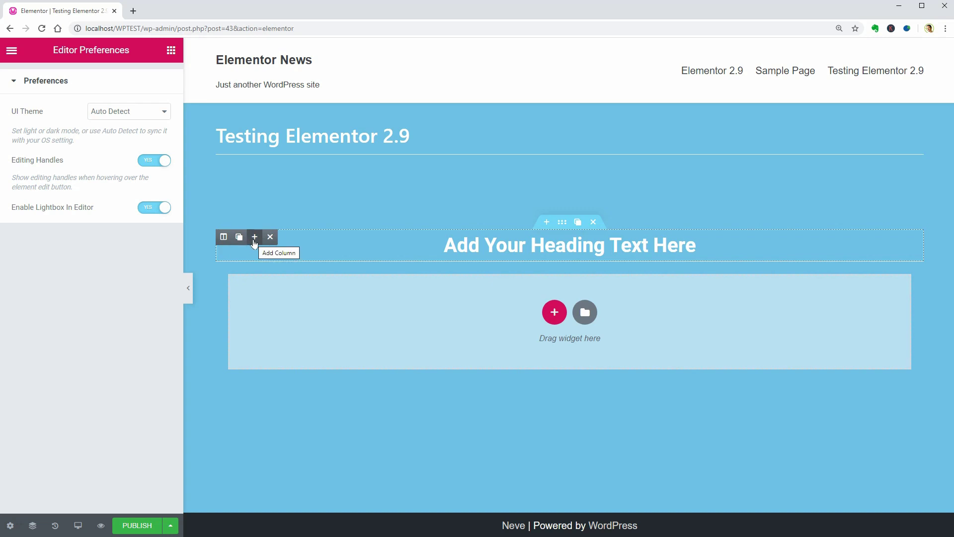
# Duplicate the H1 heading six times to create a stack of copies
pyautogui.click(759, 244)
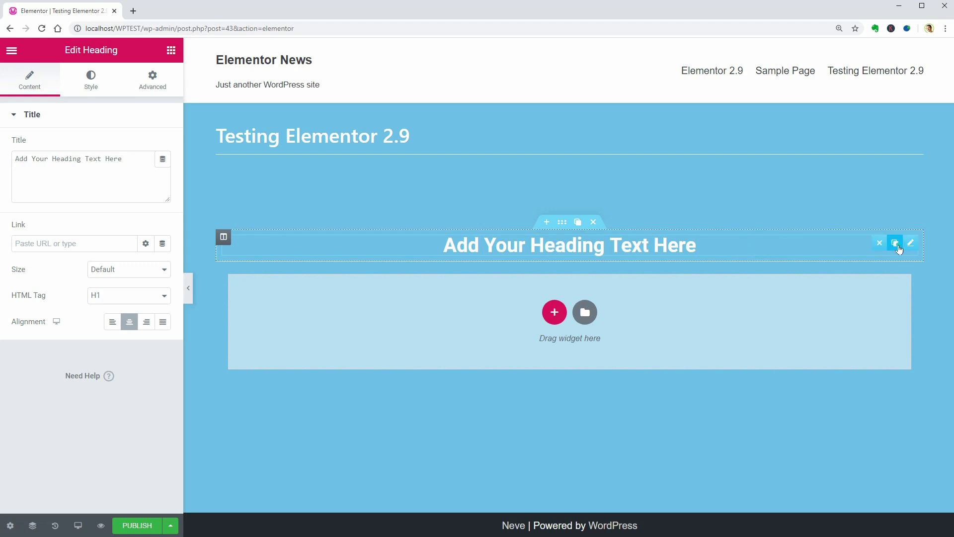
pyautogui.click(895, 243)
pyautogui.click(898, 247)
pyautogui.click(897, 246)
pyautogui.click(893, 247)
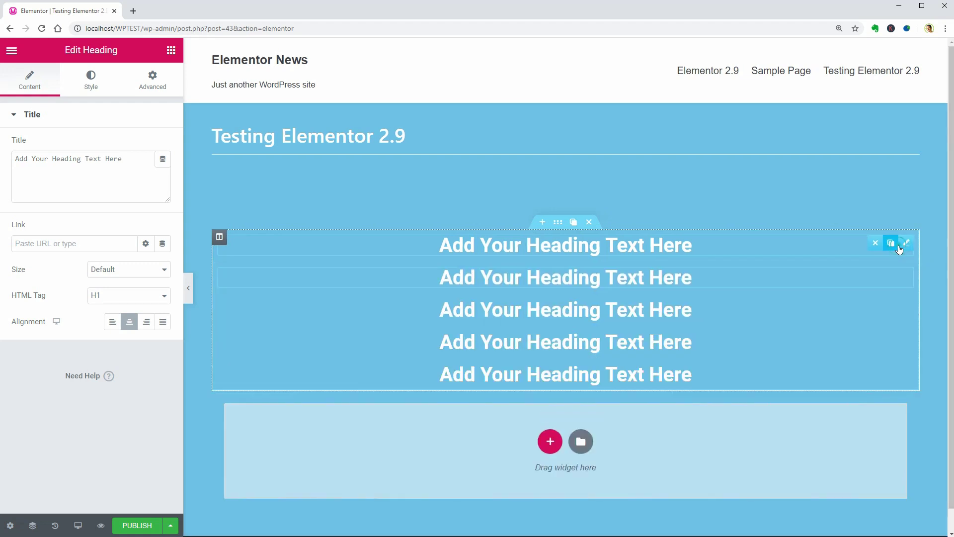
pyautogui.click(893, 247)
pyautogui.click(893, 246)
# Set the second, third and fourth headings to H2, H3 and H4
pyautogui.click(127, 295)
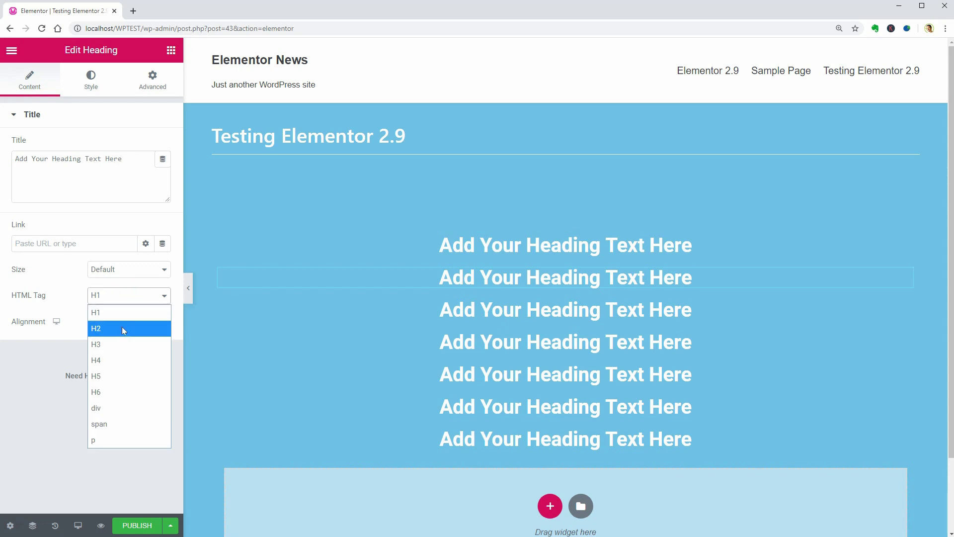
pyautogui.click(121, 327)
pyautogui.click(118, 295)
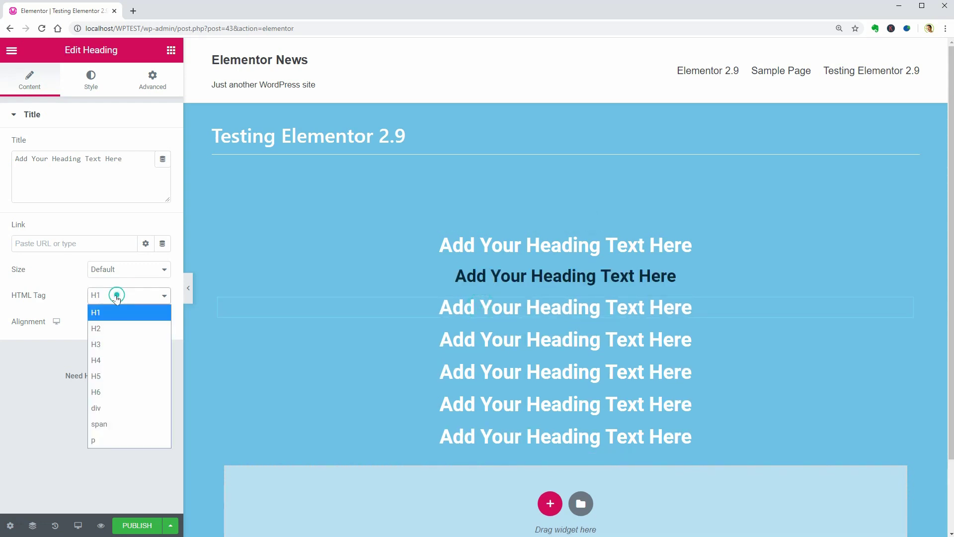
pyautogui.click(120, 343)
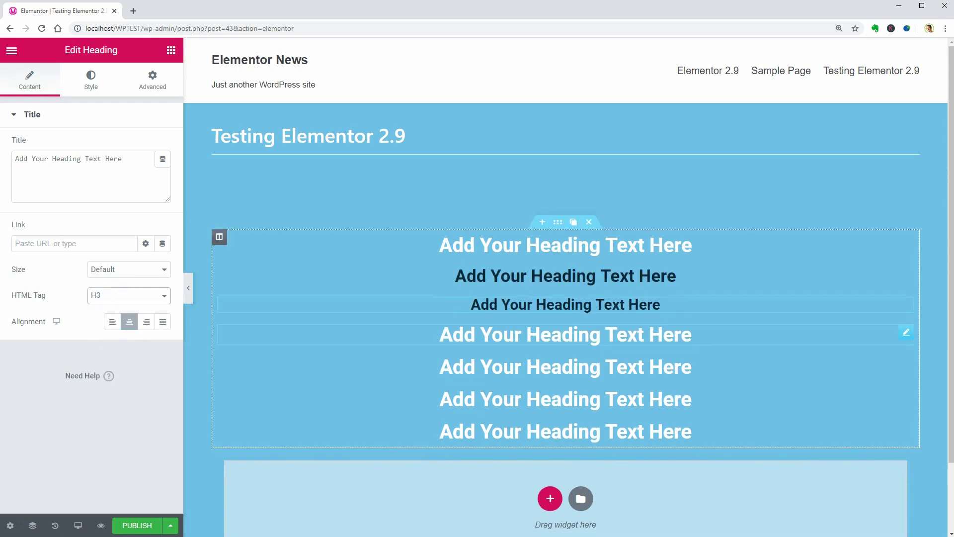
pyautogui.click(119, 294)
pyautogui.click(122, 361)
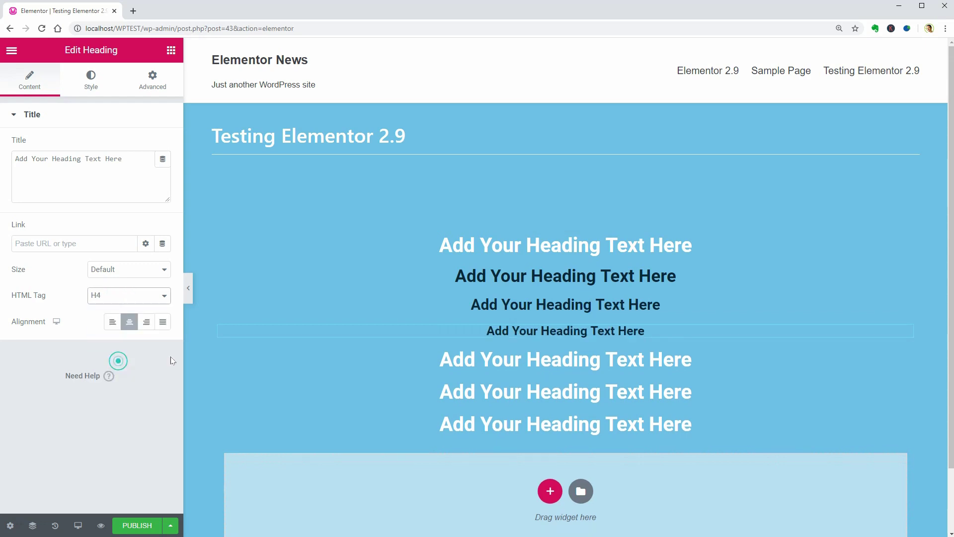
# Make the fifth and sixth headings H5 and H6, and delete the leftover extra heading
pyautogui.click(485, 359)
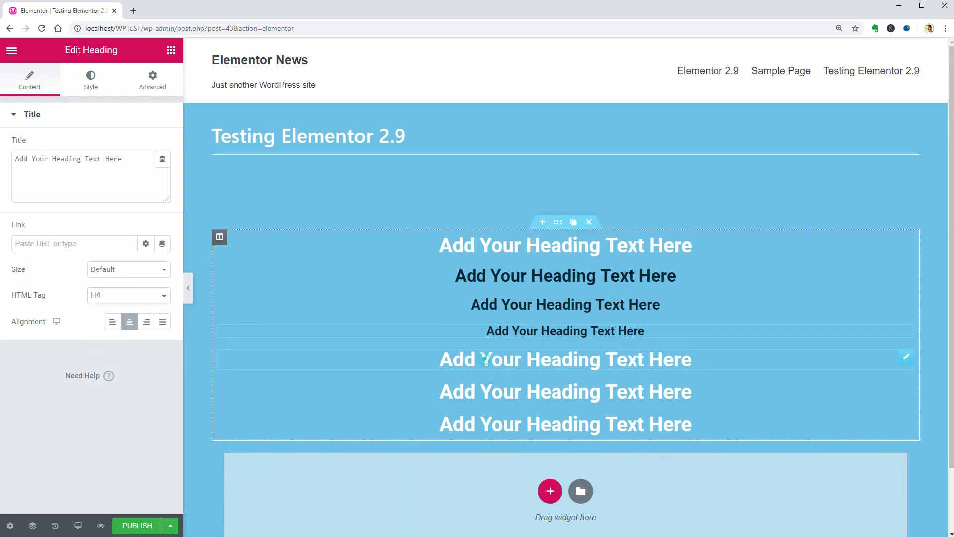
pyautogui.click(128, 296)
pyautogui.click(121, 376)
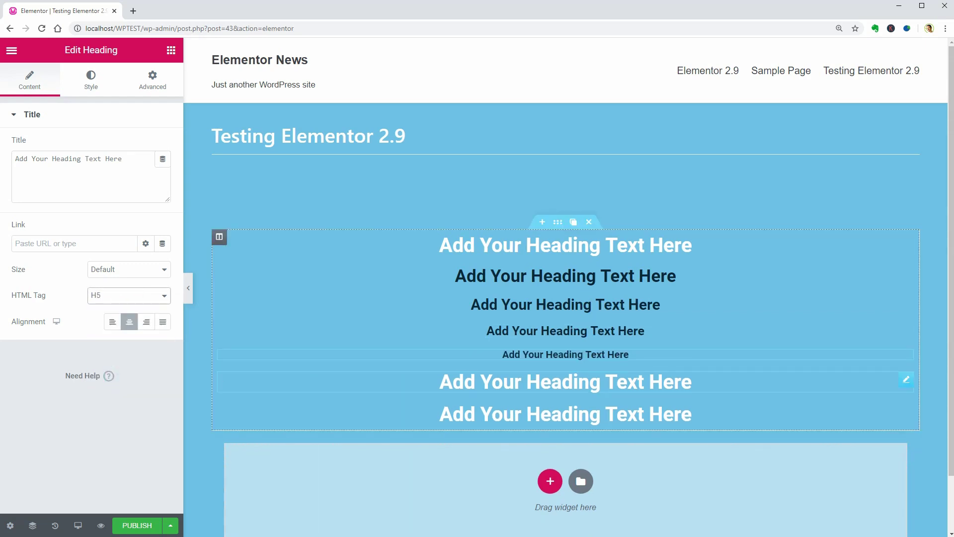
pyautogui.click(502, 380)
pyautogui.click(124, 296)
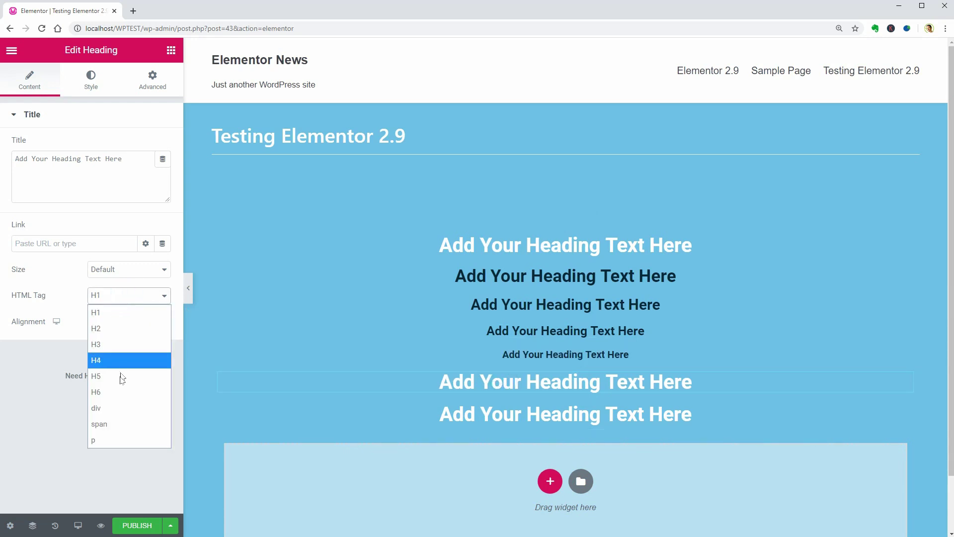
pyautogui.click(119, 393)
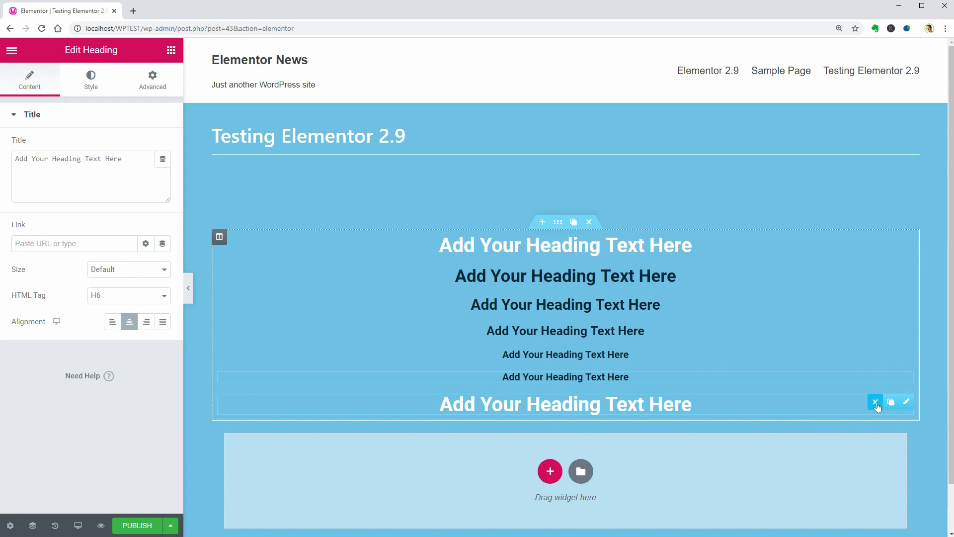
pyautogui.click(878, 403)
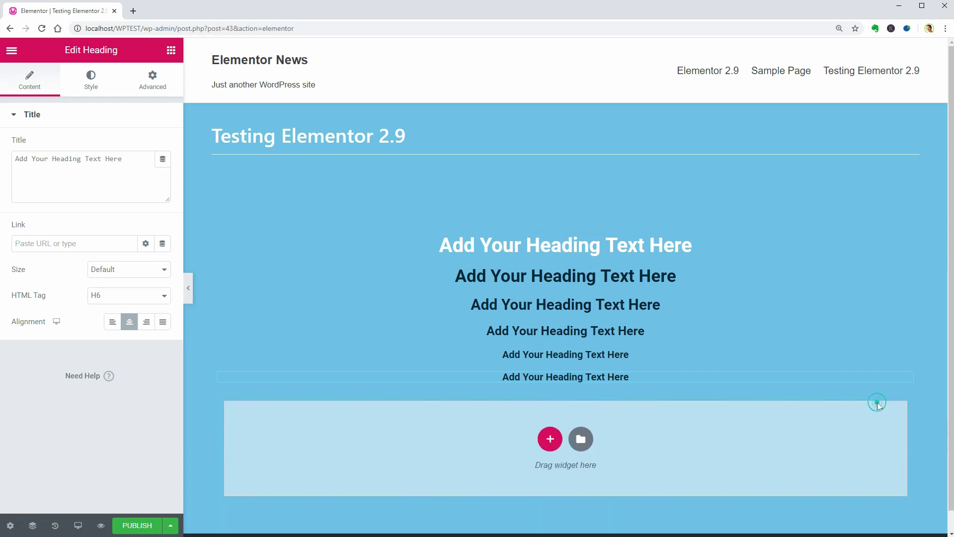
pyautogui.click(170, 51)
# Add a centred Button below the headings with white text on a black background
pyautogui.moveTo(135, 283); pyautogui.dragTo(588, 384)
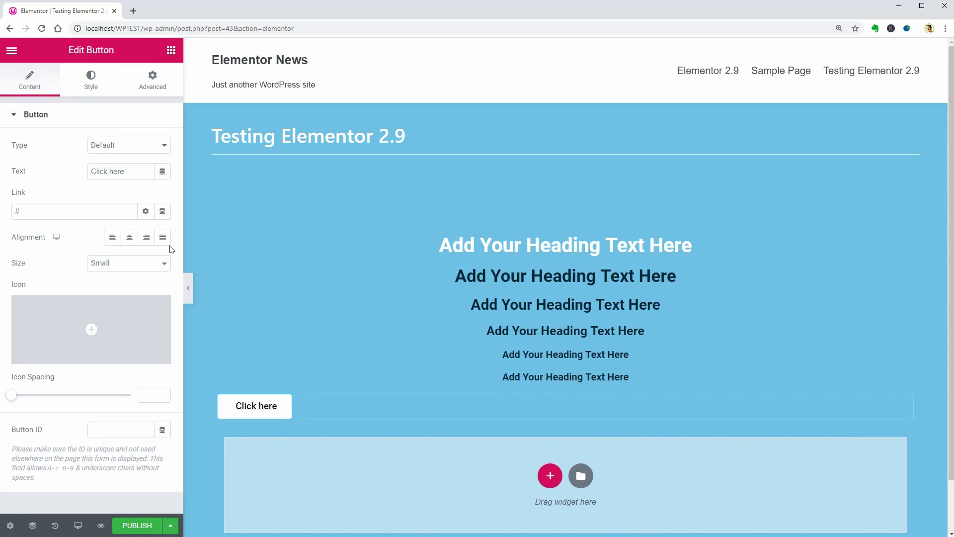
pyautogui.click(131, 238)
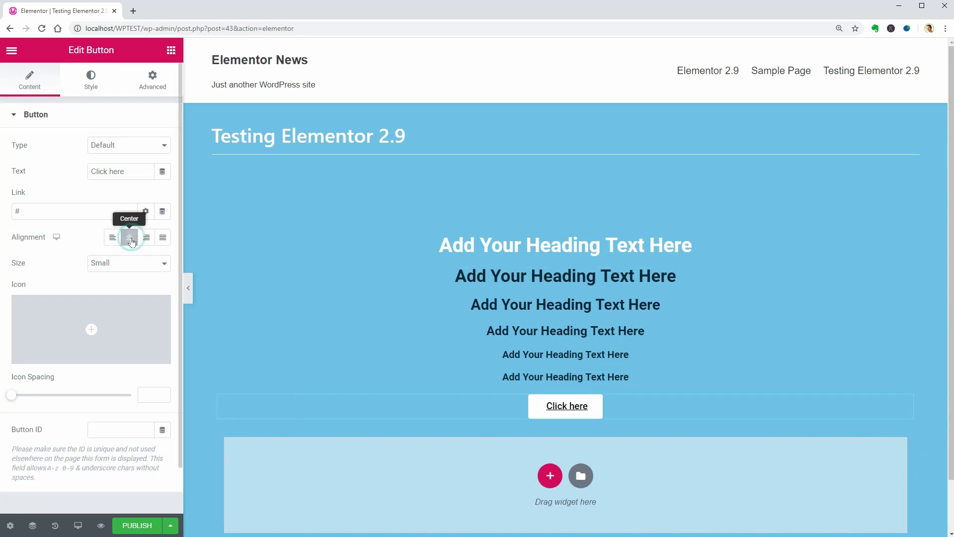
pyautogui.click(92, 90)
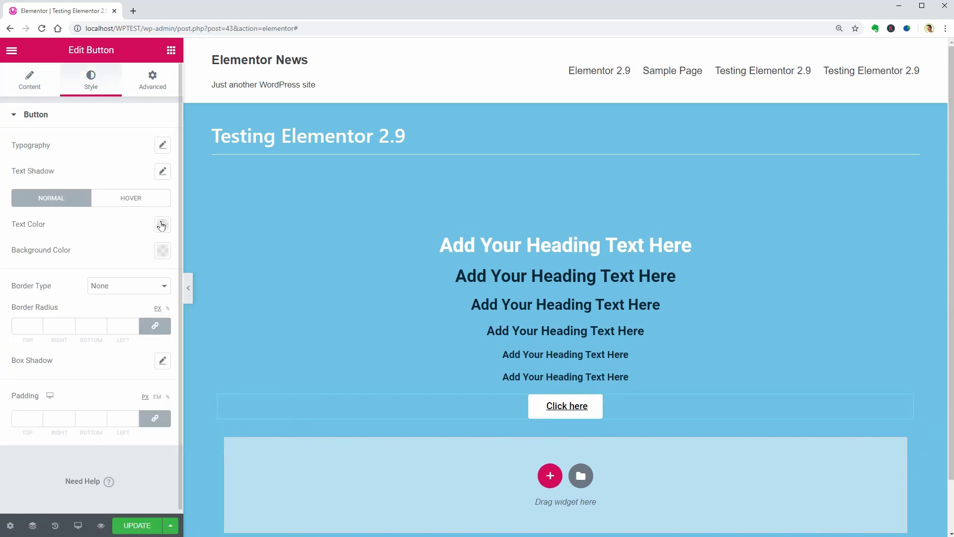
pyautogui.click(161, 224)
pyautogui.click(139, 254)
pyautogui.click(161, 224)
pyautogui.click(162, 253)
pyautogui.click(122, 280)
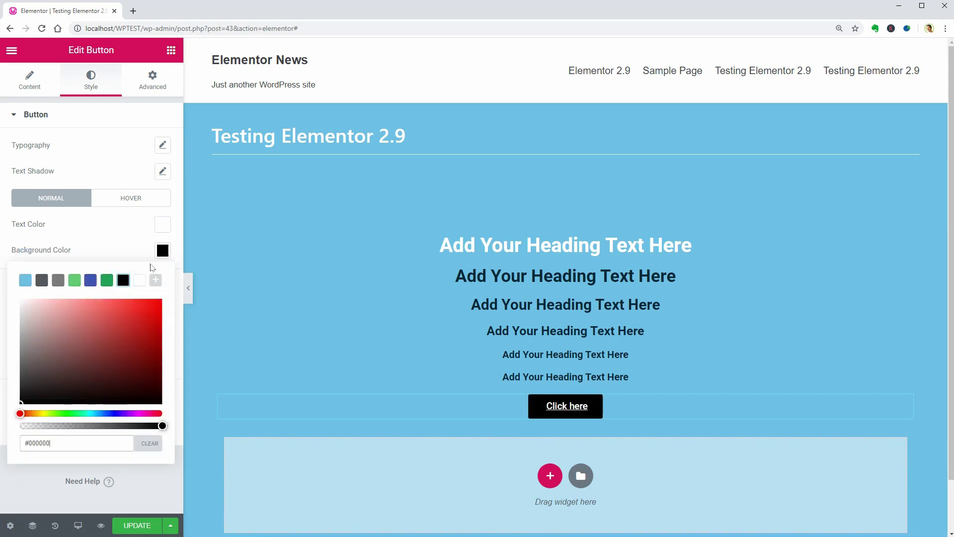
pyautogui.click(163, 251)
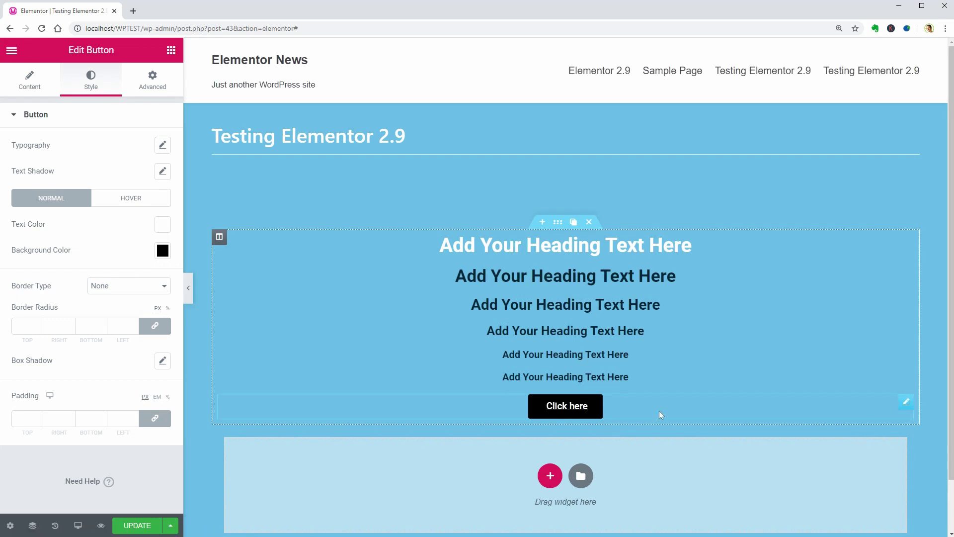
# Place a Text Editor Lorem ipsum paragraph beneath the button
pyautogui.click(171, 50)
pyautogui.moveTo(136, 223); pyautogui.dragTo(591, 414)
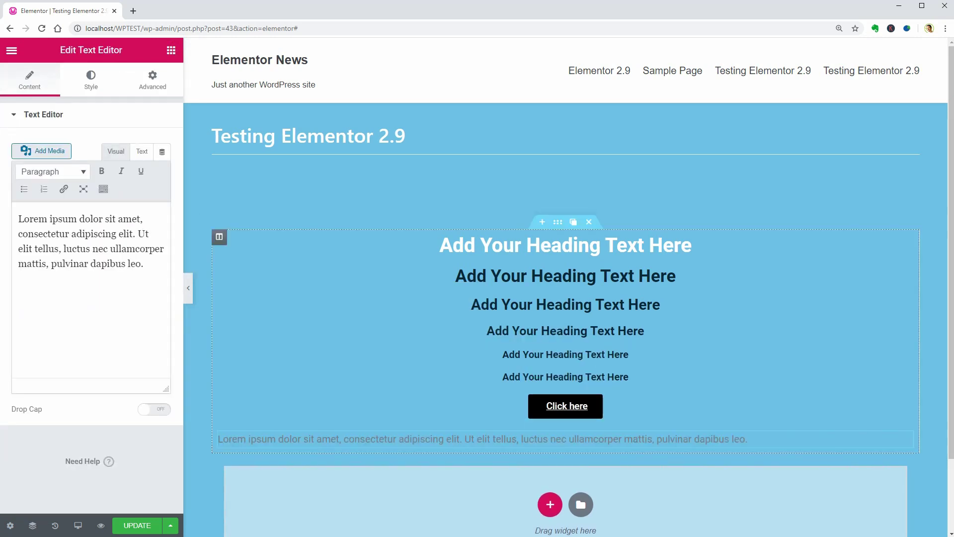
pyautogui.click(11, 51)
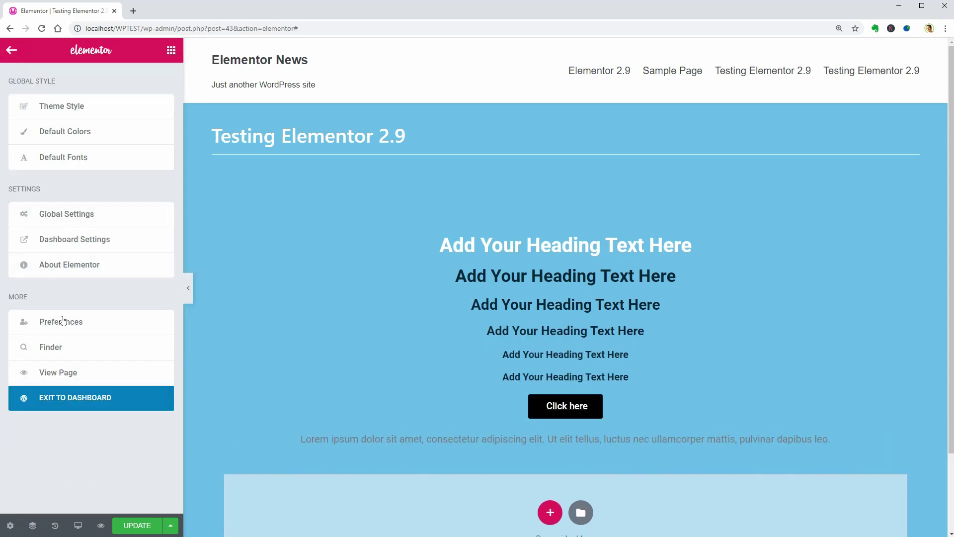
# Save the page and confirm Orbit Fox's Page builder widgets module is active
pyautogui.click(140, 521)
pyautogui.click(81, 406)
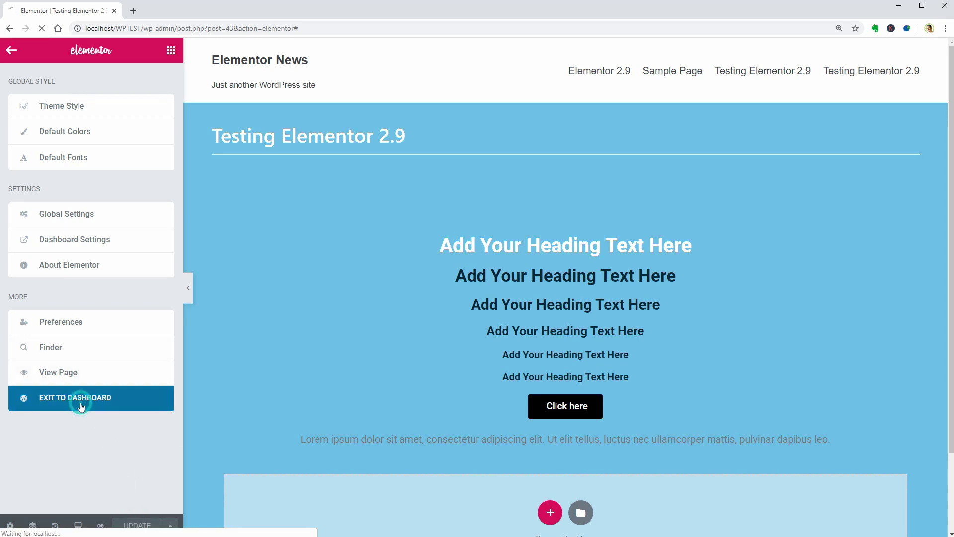
pyautogui.moveTo(68, 380)
pyautogui.click(137, 377)
pyautogui.scroll(-2, 193, 416)
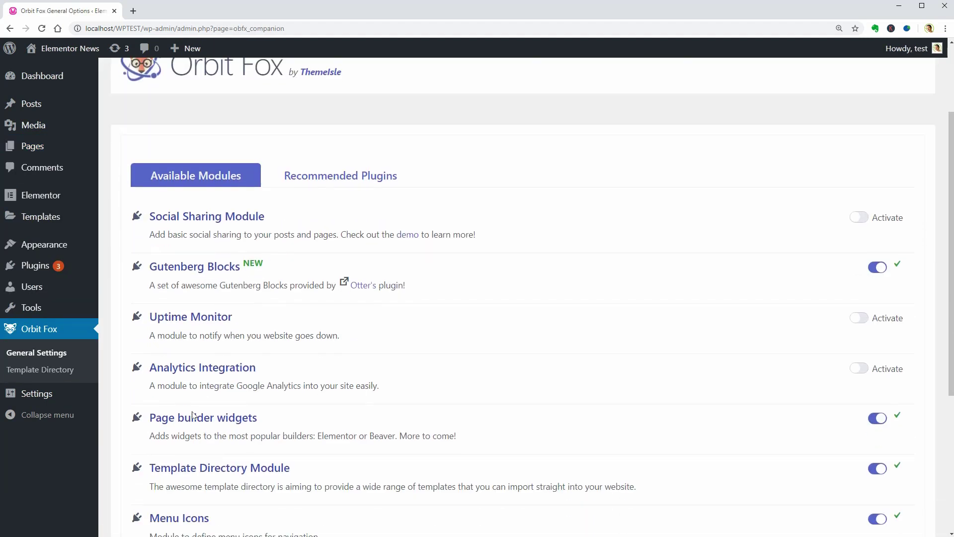
pyautogui.moveTo(148, 417); pyautogui.dragTo(261, 419)
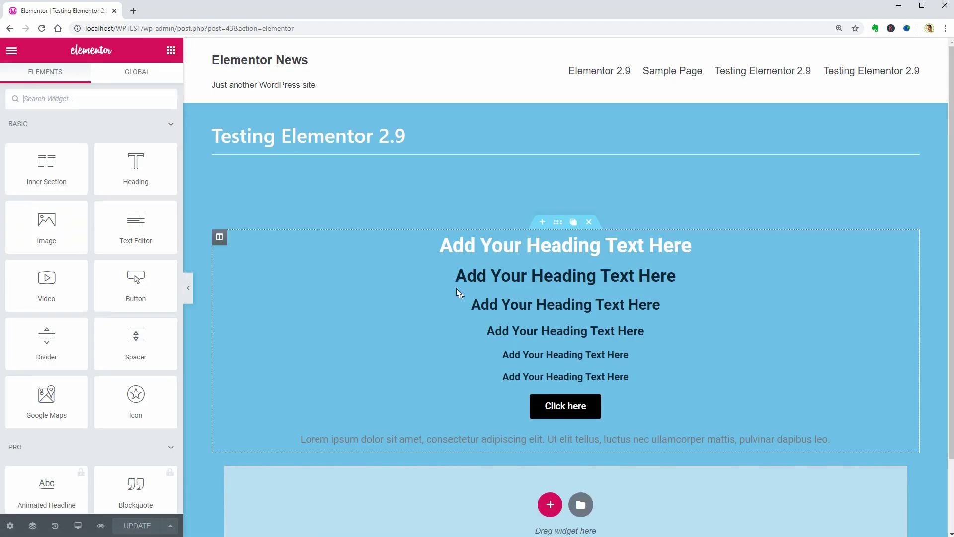
# Search widgets for 'form' and drop a Contact Form below the Lorem ipsum paragraph
pyautogui.click(70, 97)
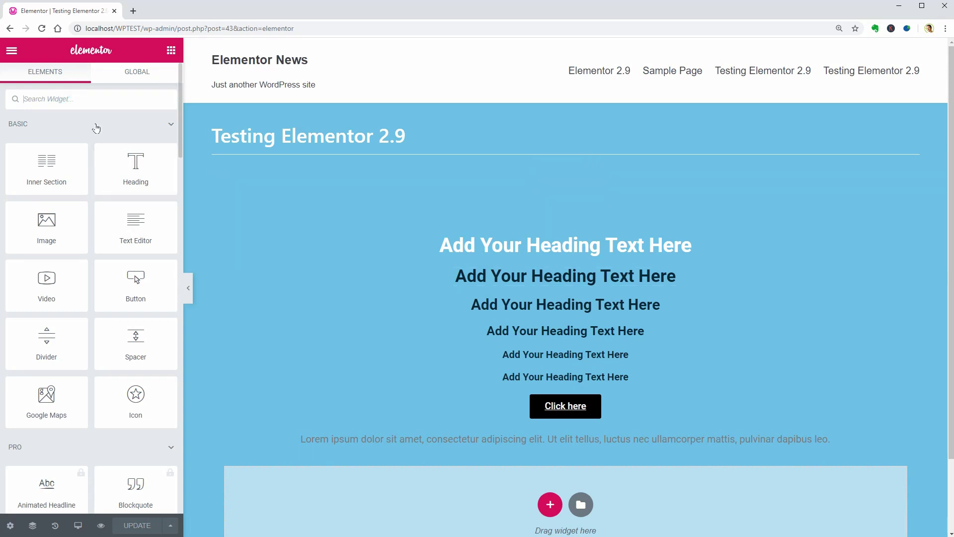
pyautogui.write('form')
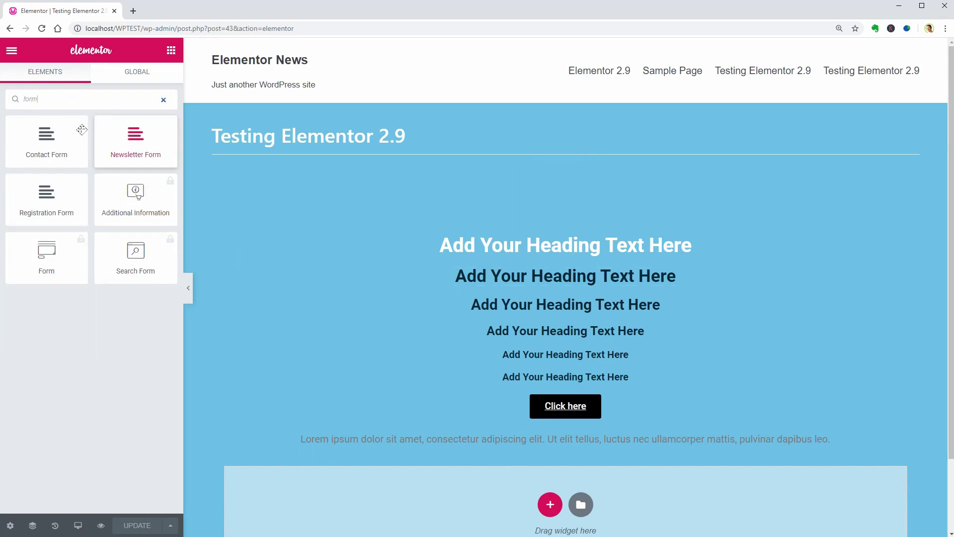
pyautogui.moveTo(46, 141); pyautogui.dragTo(597, 447)
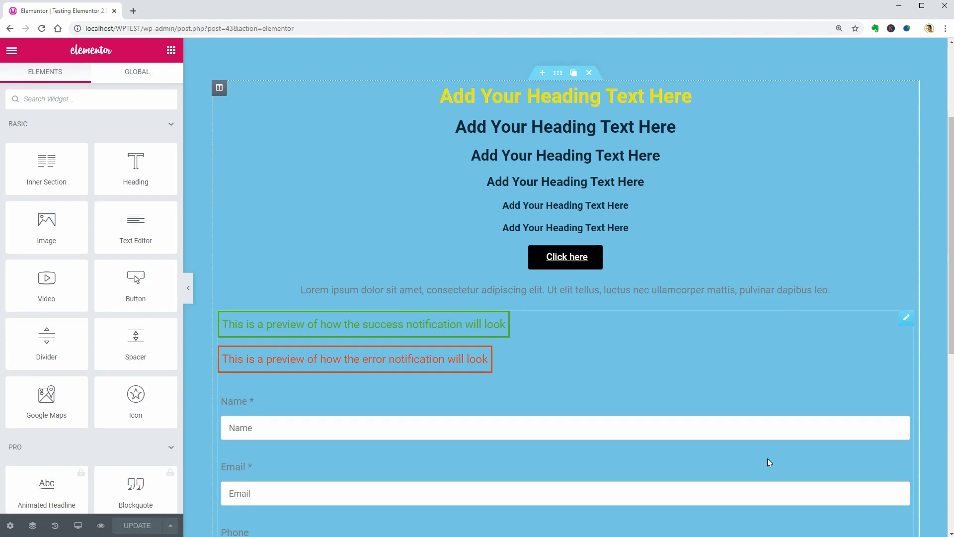
# Set the Theme Style background image to study-footer.jpg from the Media Library
pyautogui.click(11, 56)
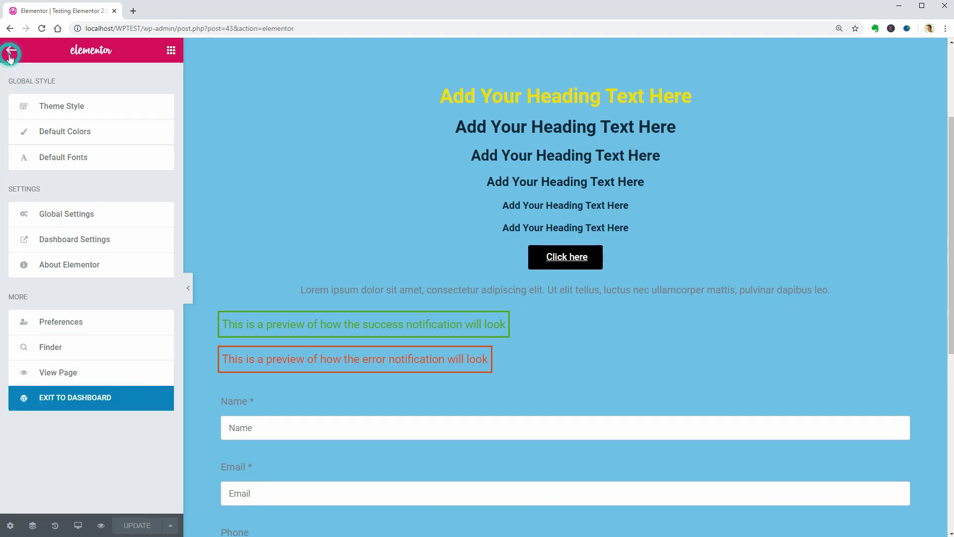
pyautogui.click(62, 113)
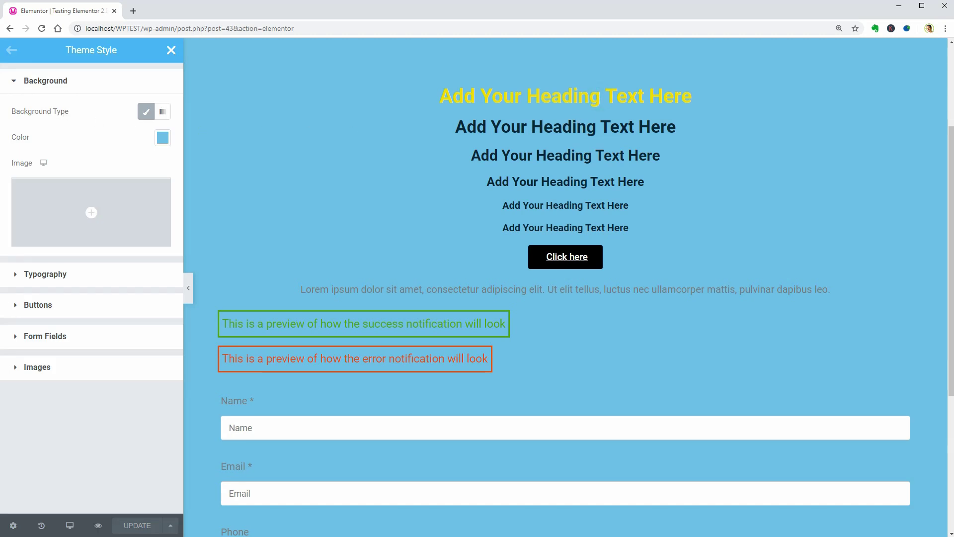
pyautogui.click(502, 427)
pyautogui.click(591, 174)
pyautogui.click(92, 217)
pyautogui.click(84, 213)
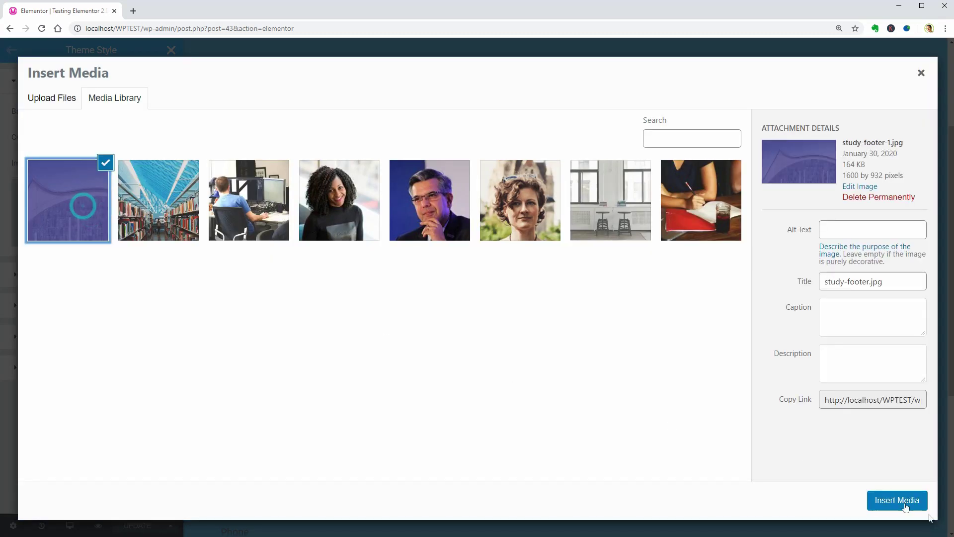
pyautogui.click(894, 501)
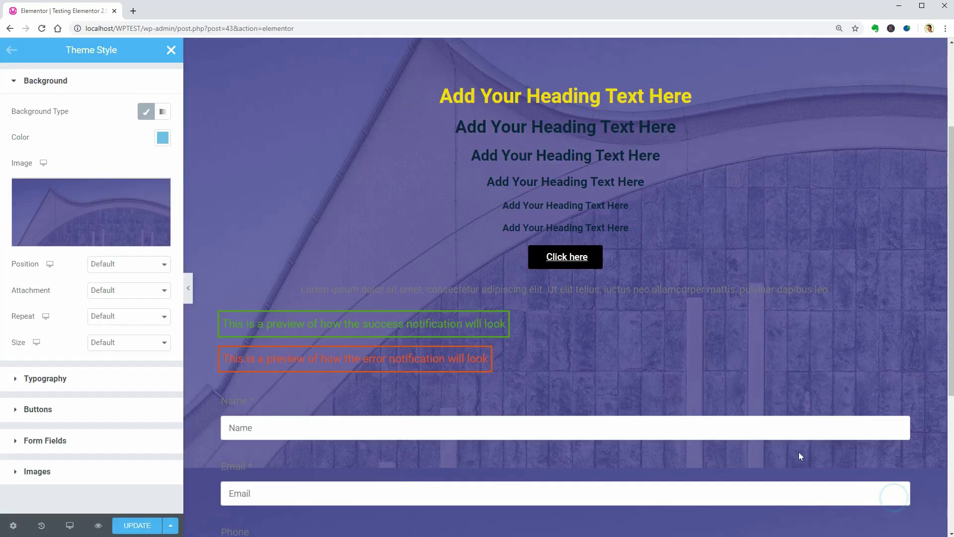
# Leave background Position, Attachment, Repeat and Size all at Default
pyautogui.click(164, 266)
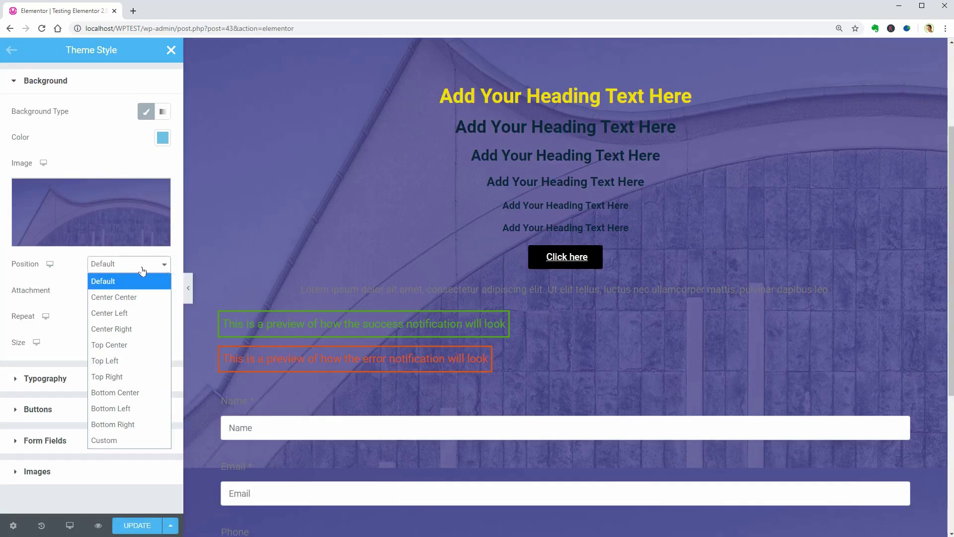
pyautogui.click(139, 264)
pyautogui.click(128, 290)
pyautogui.click(128, 315)
pyautogui.click(128, 314)
pyautogui.click(128, 343)
pyautogui.click(127, 343)
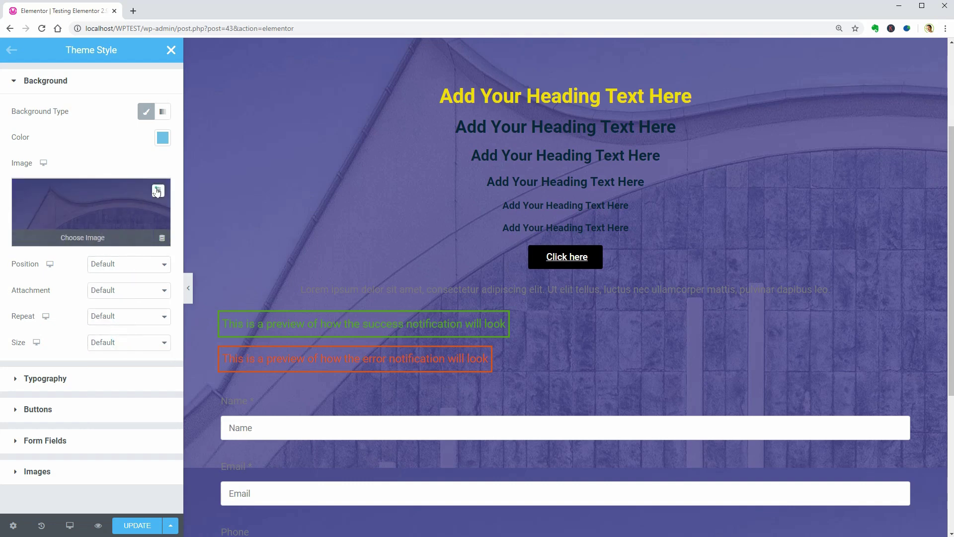
# Remove the page background image and make H1 headings white (#FFFFFF)
pyautogui.click(157, 192)
pyautogui.click(16, 273)
pyautogui.click(163, 377)
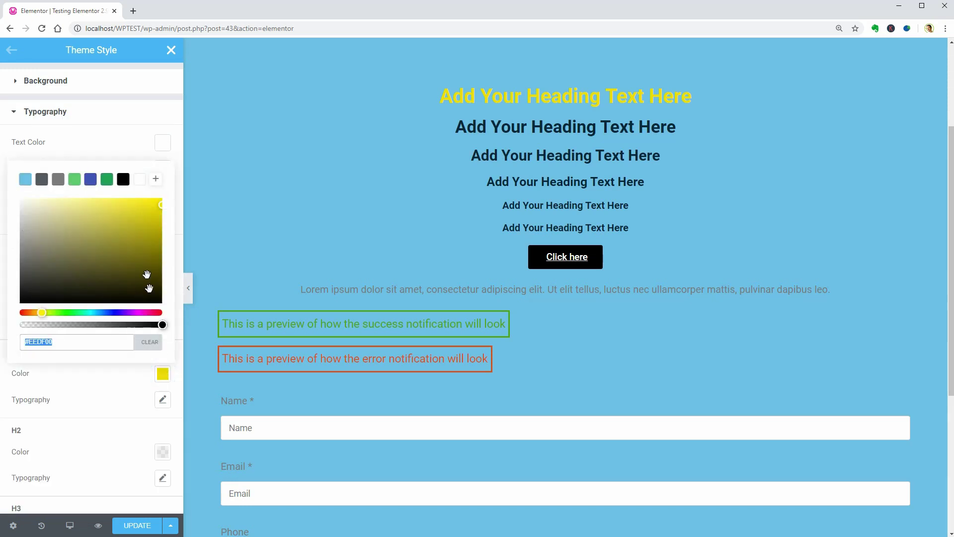
pyautogui.click(141, 179)
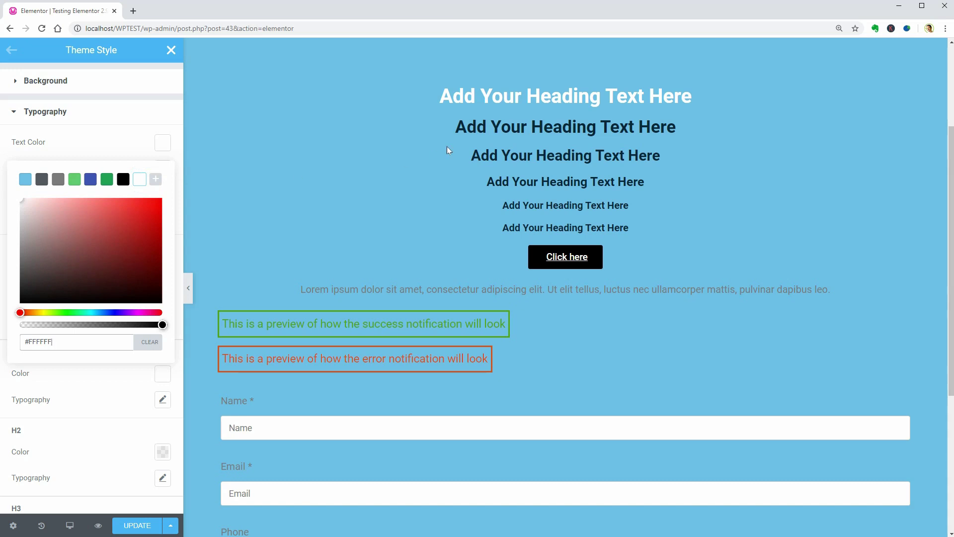
pyautogui.click(161, 149)
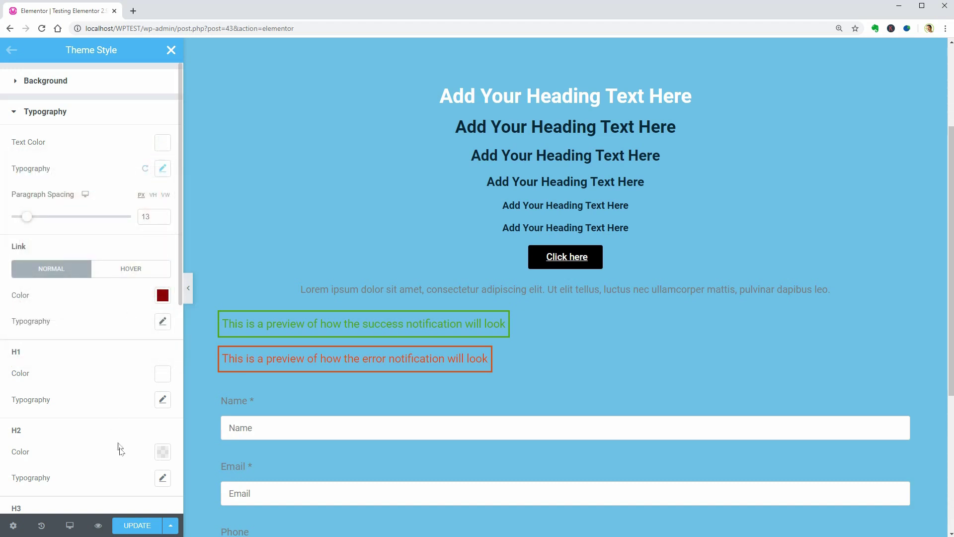
# Save and close the Theme Style, then drop a new heading below the second heading
pyautogui.click(142, 530)
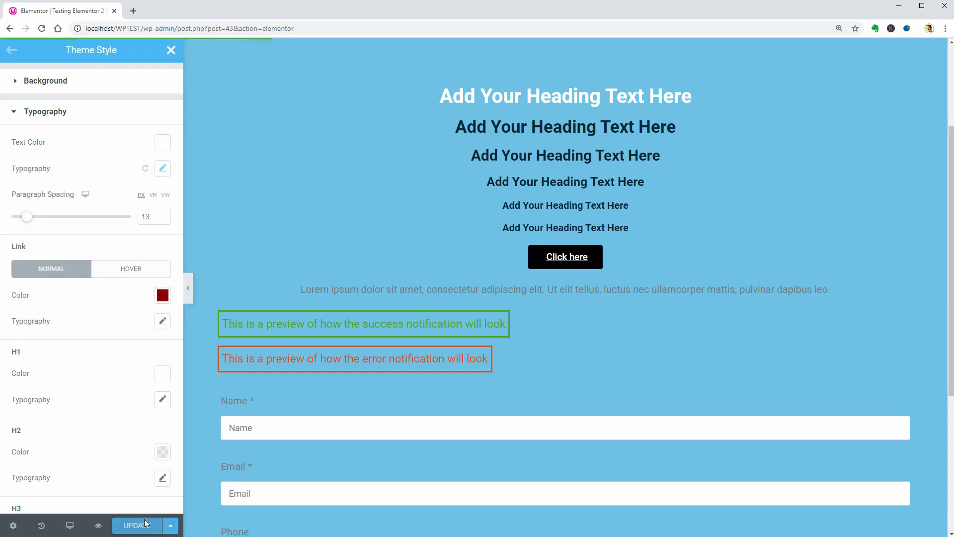
pyautogui.click(172, 50)
pyautogui.moveTo(136, 167); pyautogui.dragTo(584, 284)
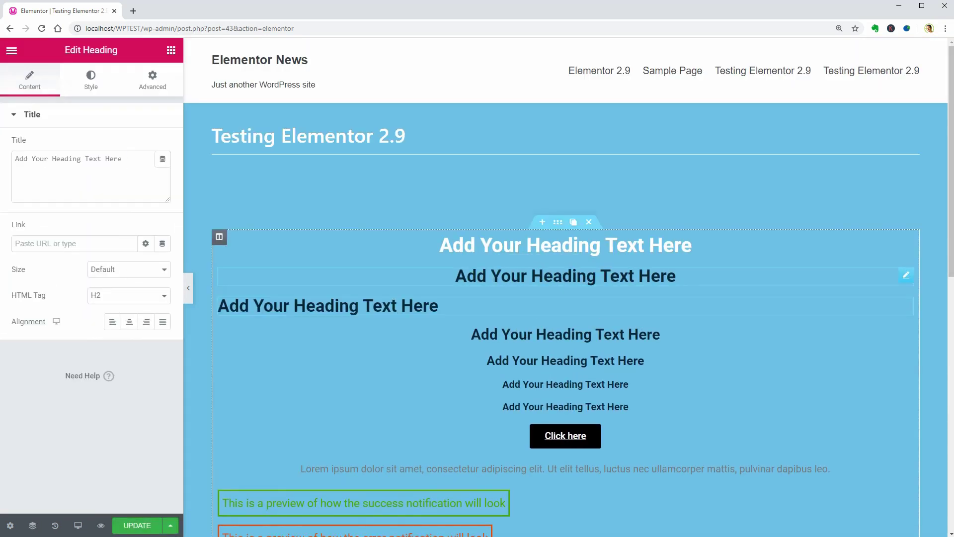
# Centre the new heading, make it an H1 and colour its text red
pyautogui.click(130, 321)
pyautogui.click(142, 297)
pyautogui.click(137, 312)
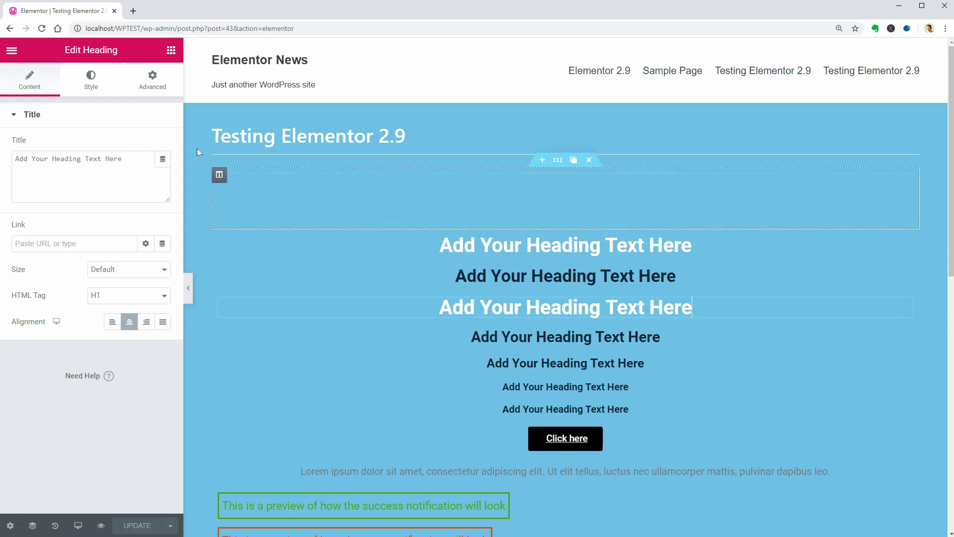
pyautogui.click(93, 87)
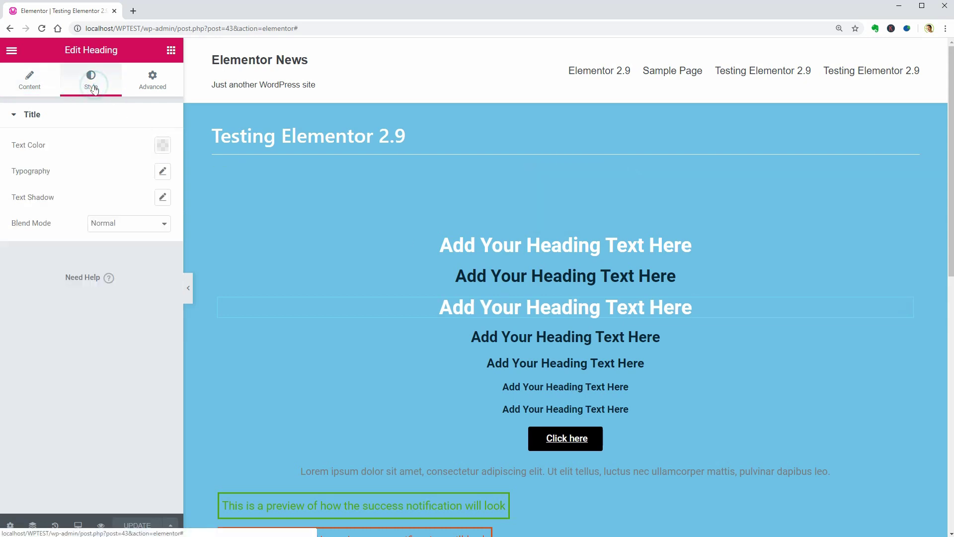
pyautogui.click(162, 147)
pyautogui.click(142, 196)
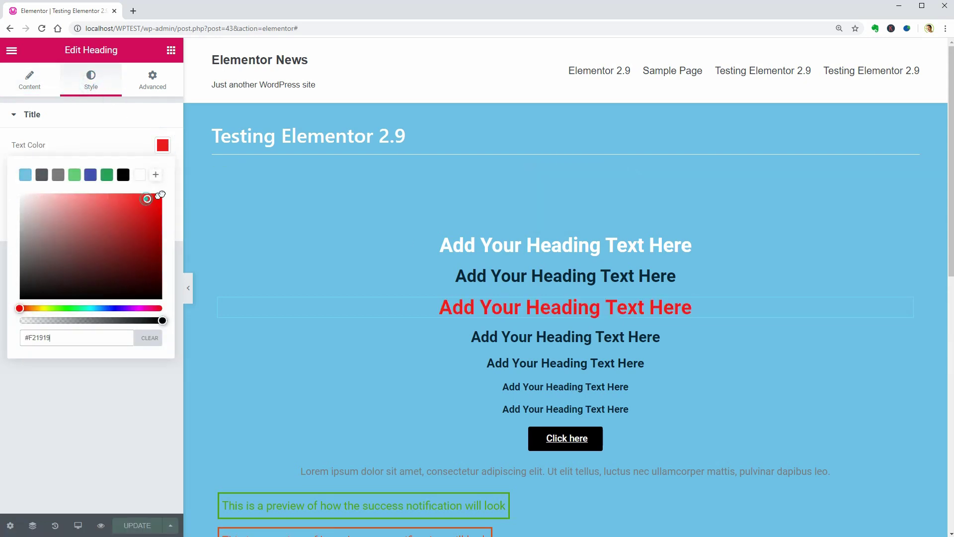
pyautogui.click(162, 147)
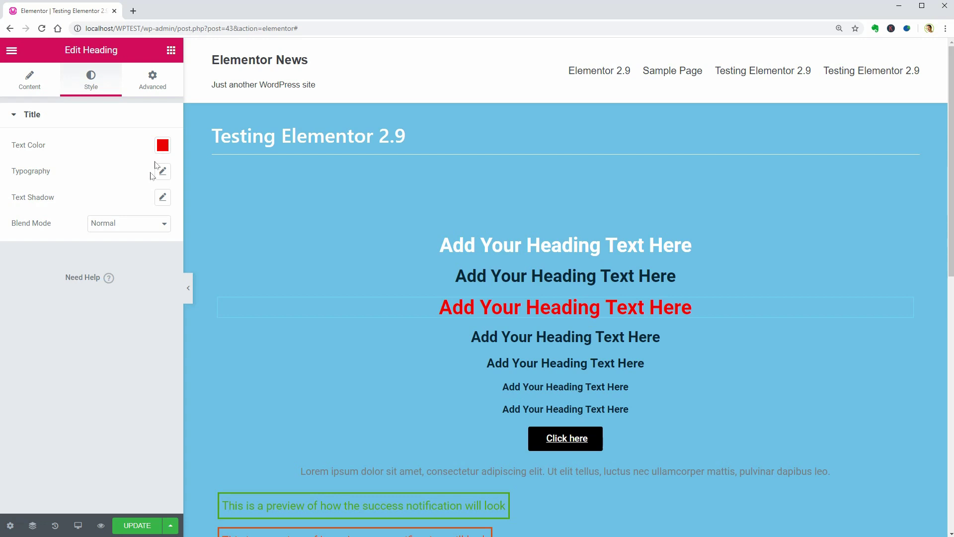
# Try the red heading as H2, H3 and H4, then set it back to H1
pyautogui.click(32, 88)
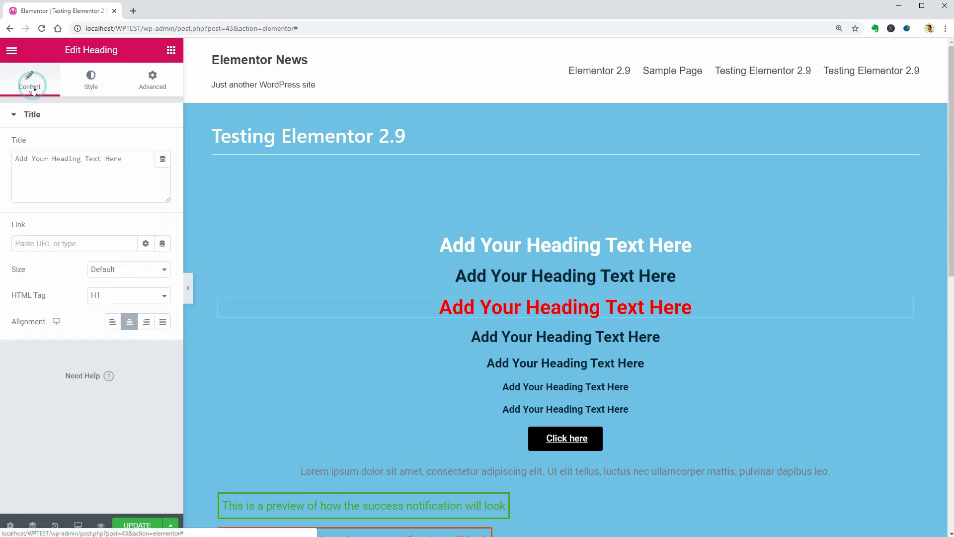
pyautogui.click(136, 295)
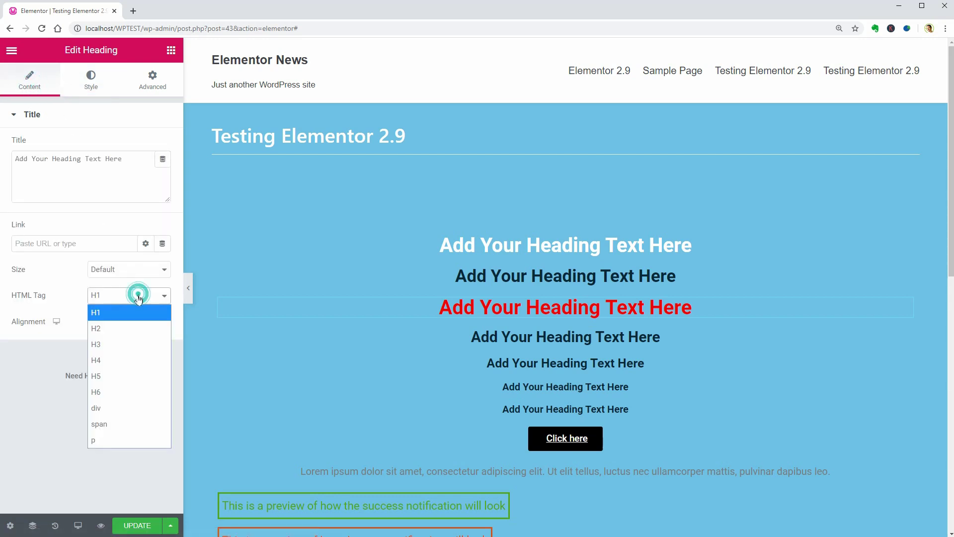
pyautogui.click(126, 329)
pyautogui.click(130, 295)
pyautogui.click(130, 342)
pyautogui.click(118, 296)
pyautogui.click(119, 359)
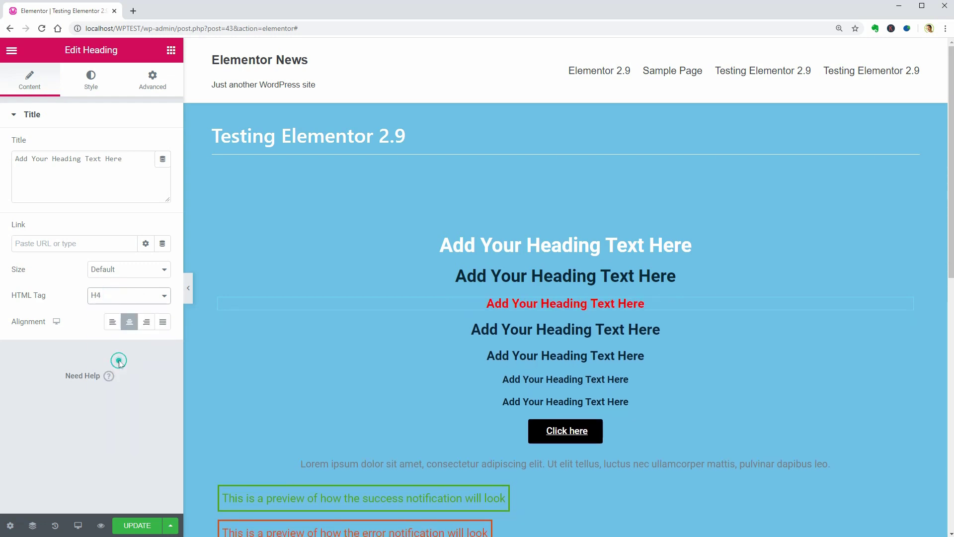
pyautogui.click(119, 294)
pyautogui.click(120, 312)
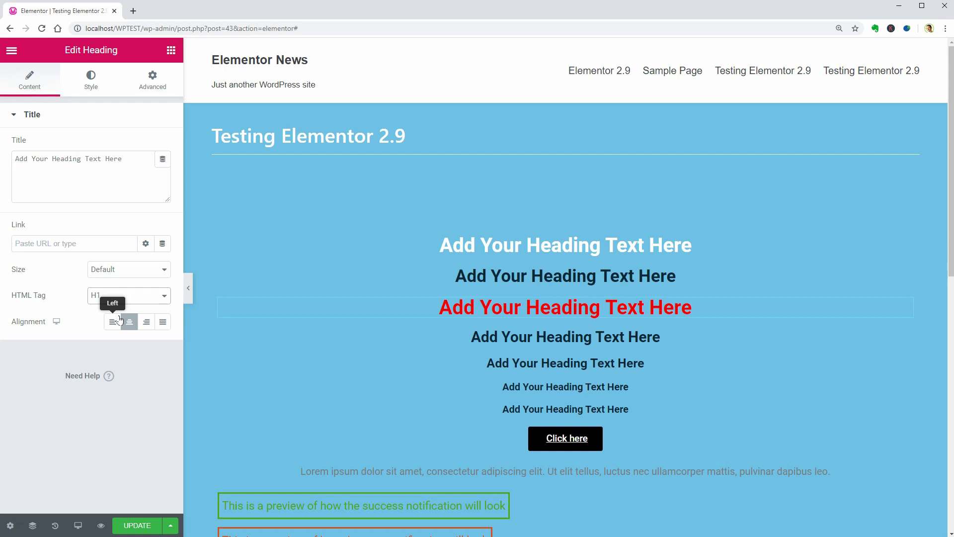
# Change the Click here button's text colour to bright yellow #FFE200
pyautogui.click(639, 439)
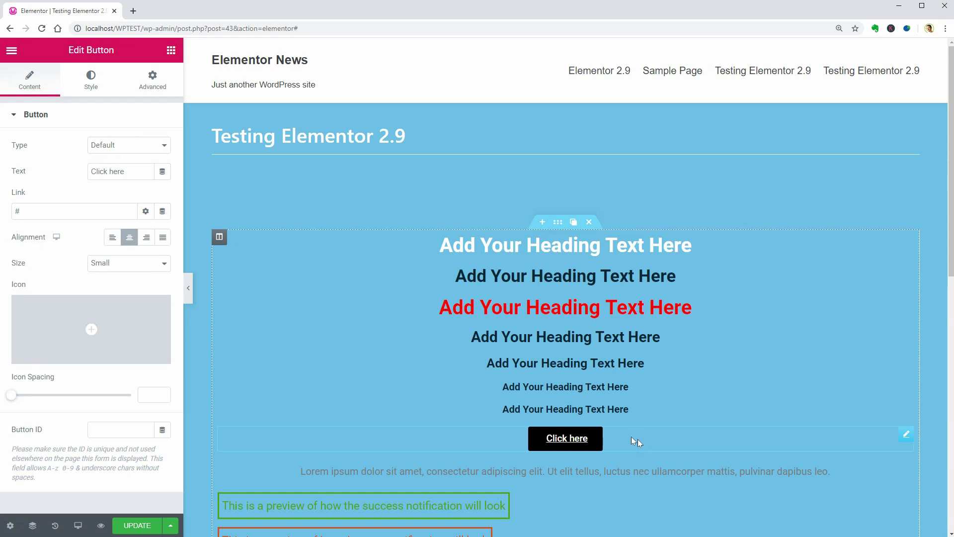
pyautogui.click(89, 80)
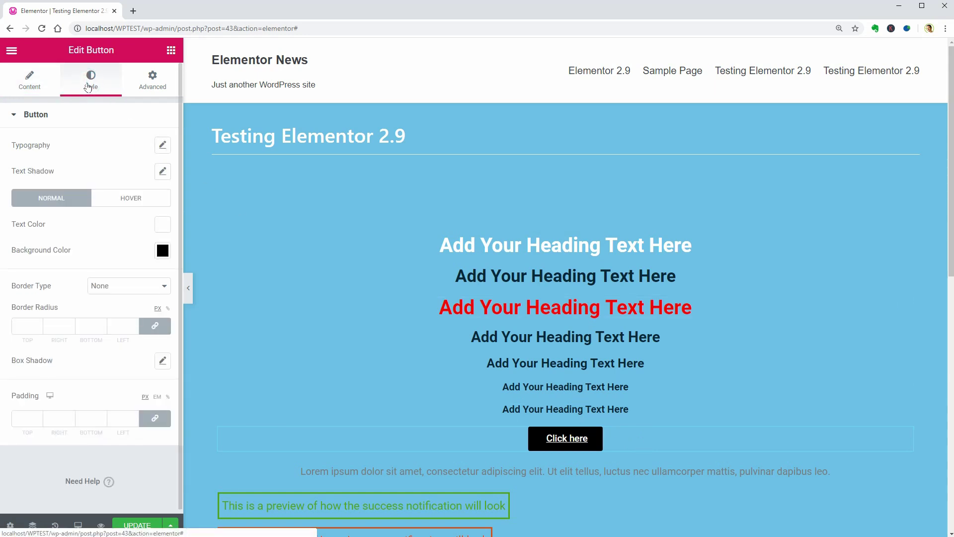
pyautogui.click(164, 231)
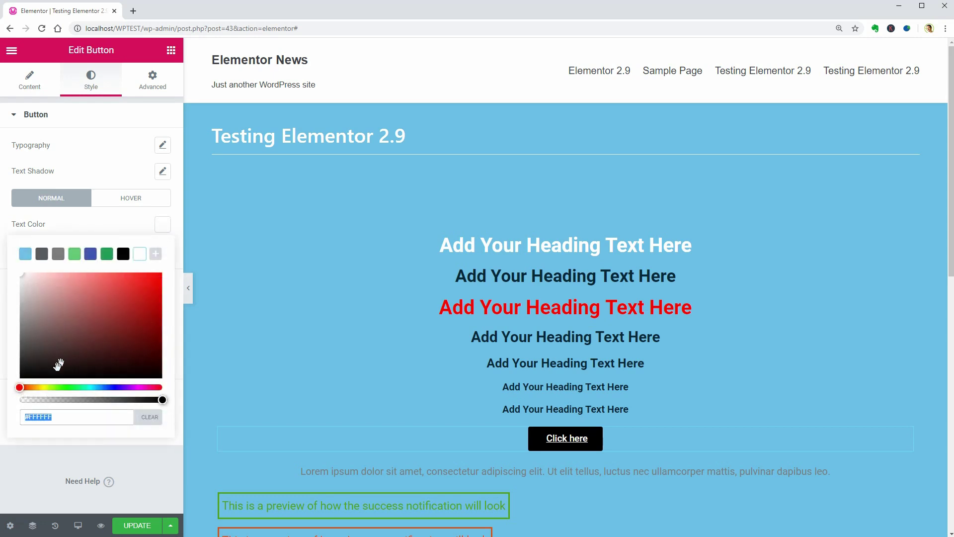
pyautogui.click(43, 387)
pyautogui.click(161, 274)
pyautogui.click(163, 225)
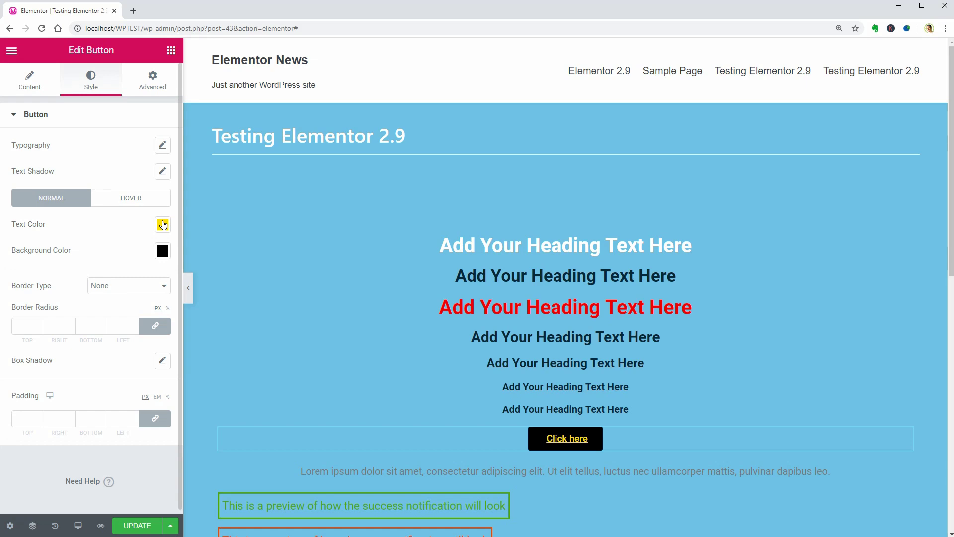
# Open Theme Style from the main menu, saving the pending page edits first
pyautogui.click(12, 52)
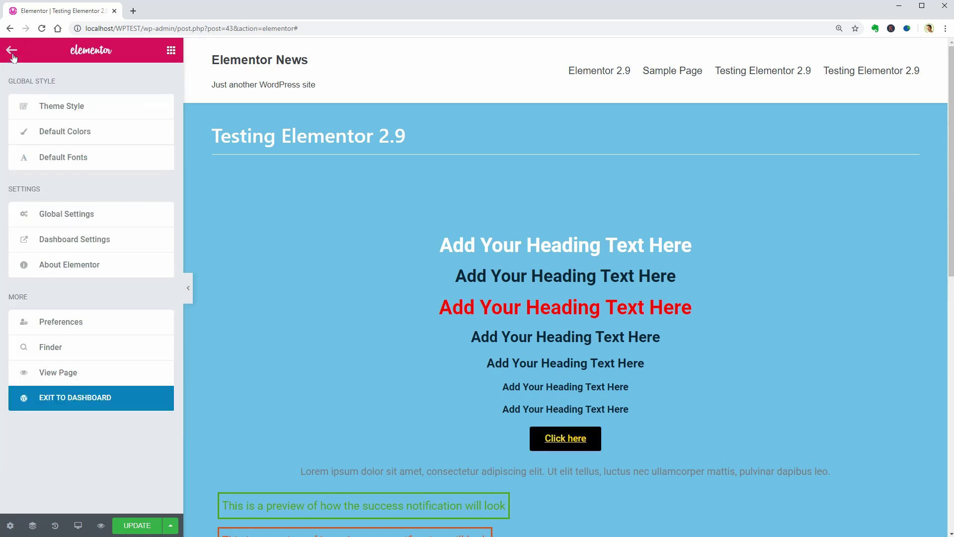
pyautogui.click(59, 104)
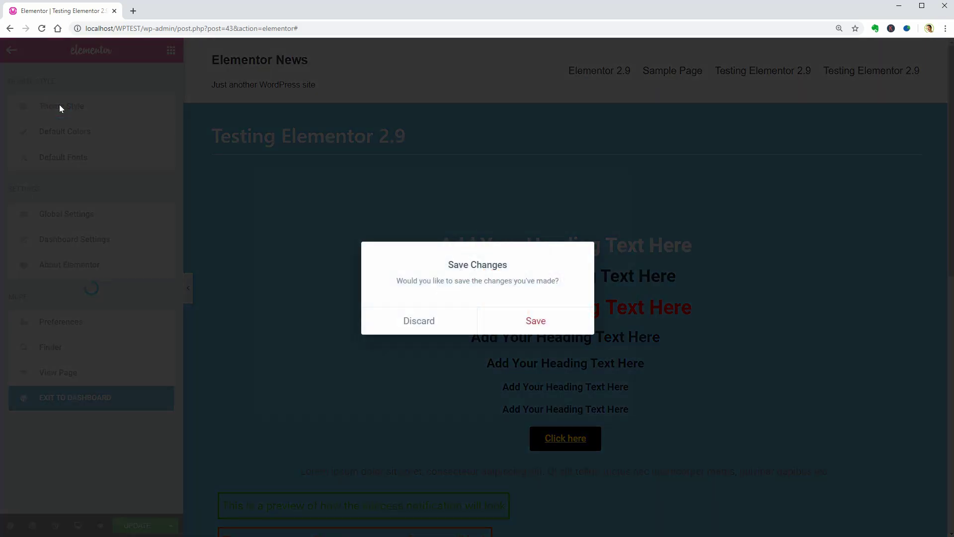
pyautogui.click(530, 321)
# Review the default button text and background colours in Theme Style, then close it
pyautogui.click(32, 306)
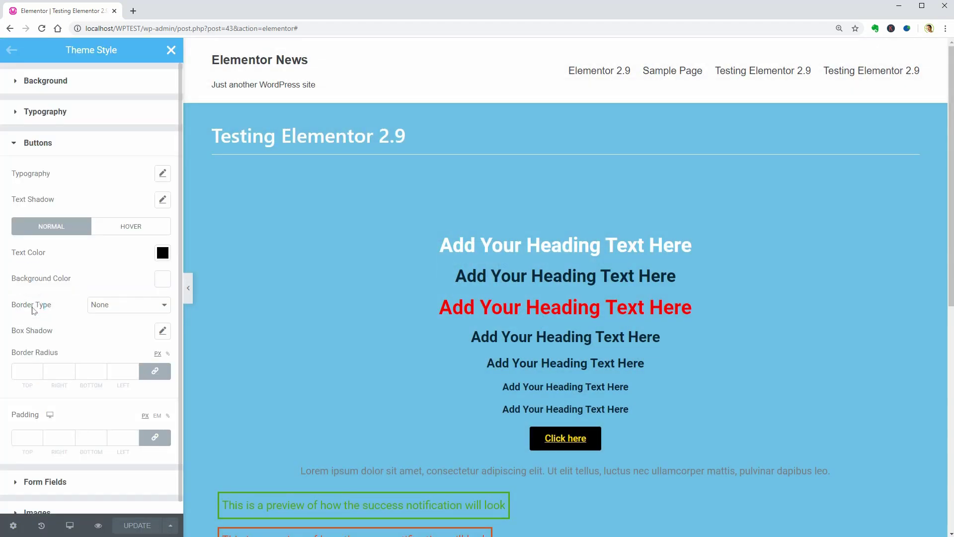
pyautogui.click(163, 253)
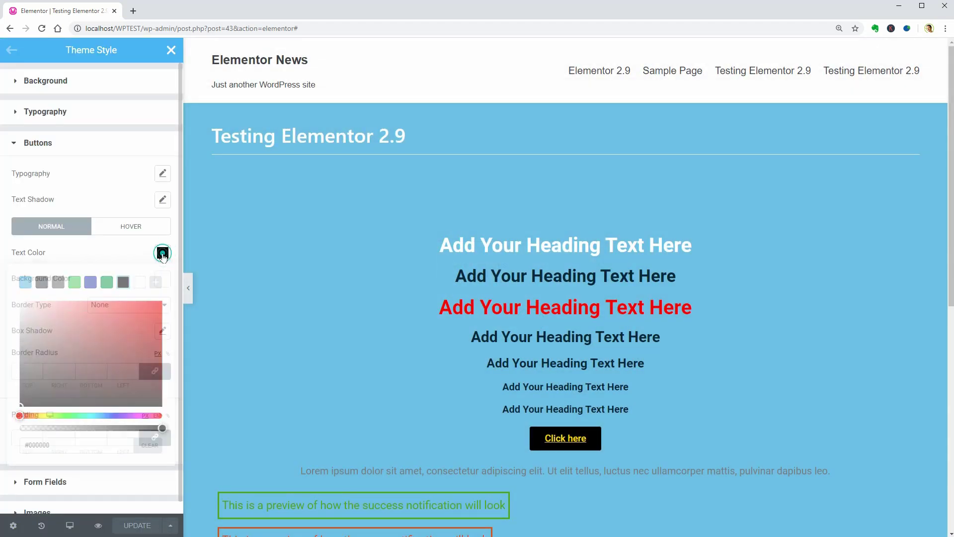
pyautogui.click(163, 279)
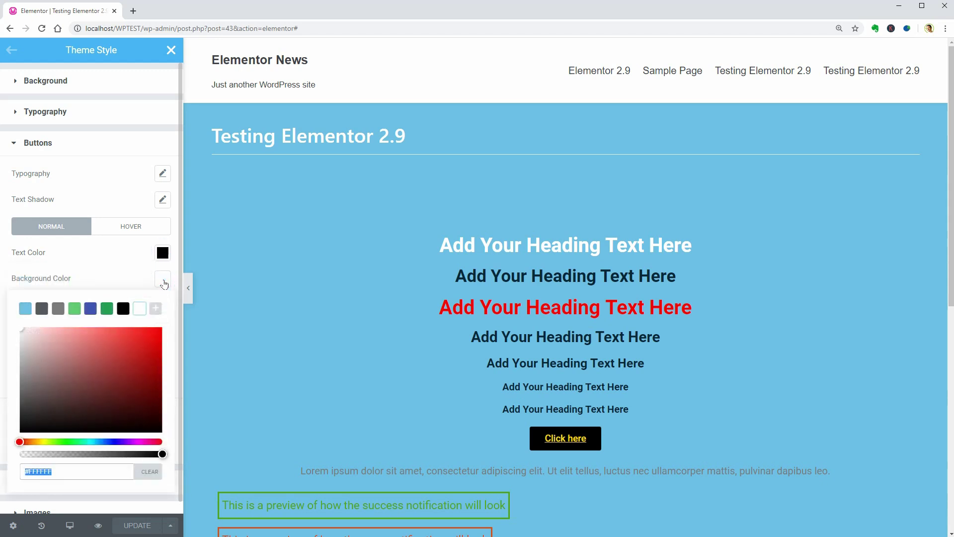
pyautogui.click(164, 282)
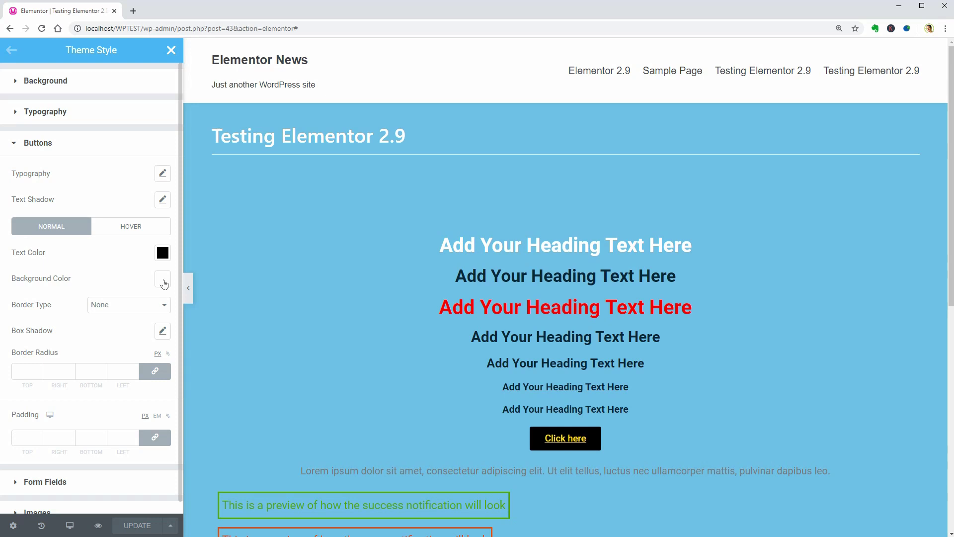
pyautogui.click(171, 51)
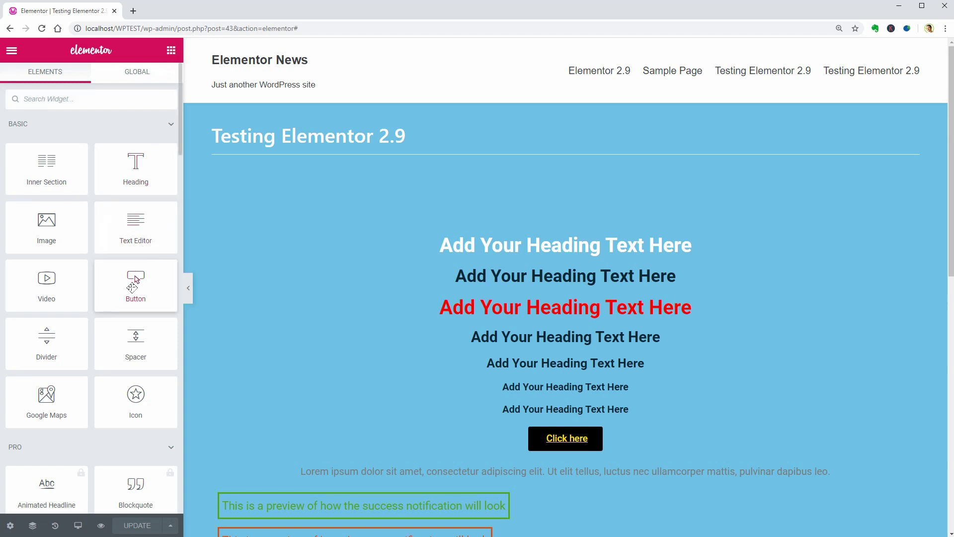
# Add a second Button widget below the headings and centre it
pyautogui.moveTo(132, 287); pyautogui.dragTo(580, 451)
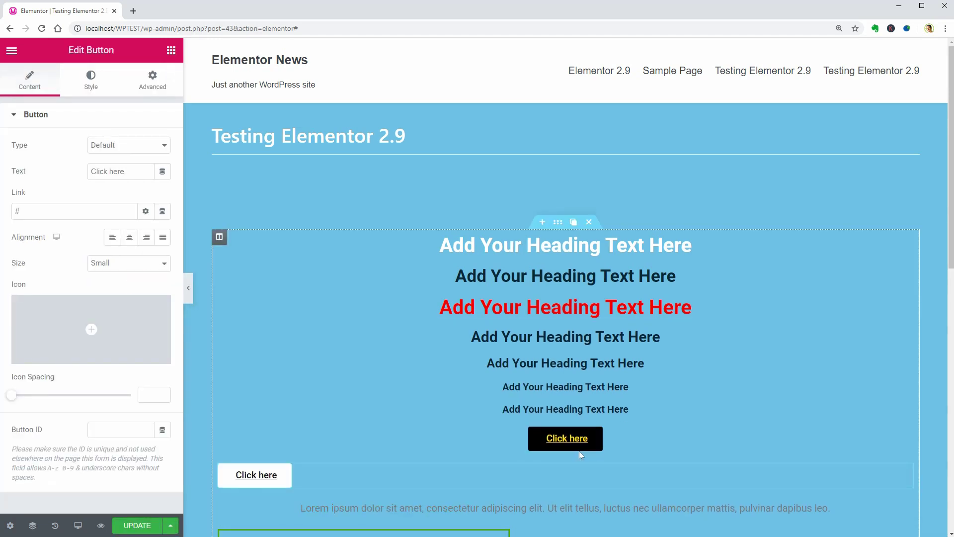
pyautogui.click(129, 238)
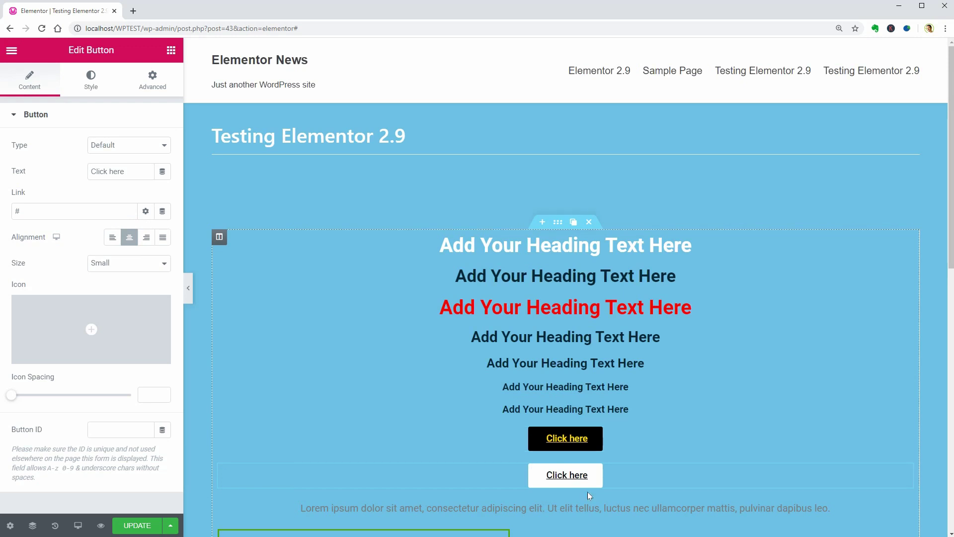
pyautogui.scroll(-8, 589, 494)
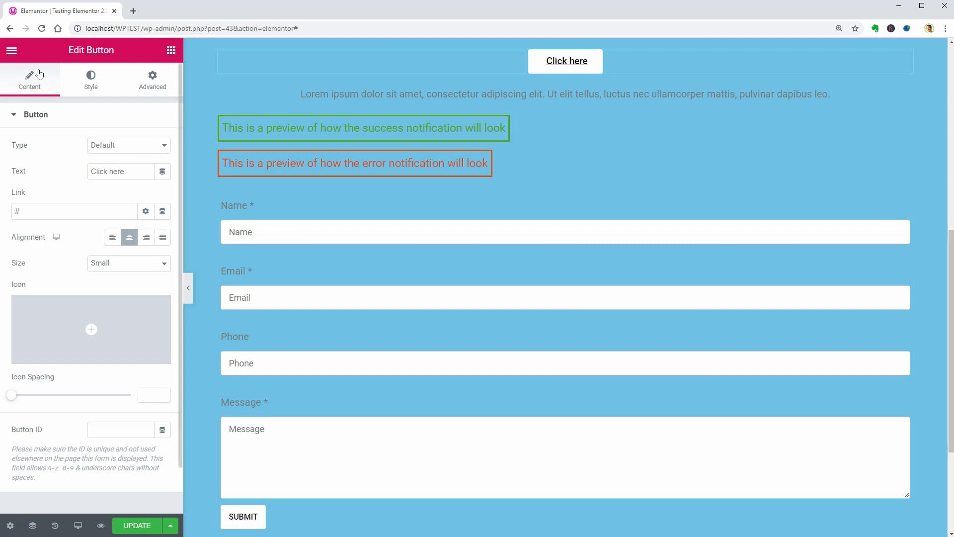
# Open Theme Style from the main menu, saving pending changes first
pyautogui.click(14, 53)
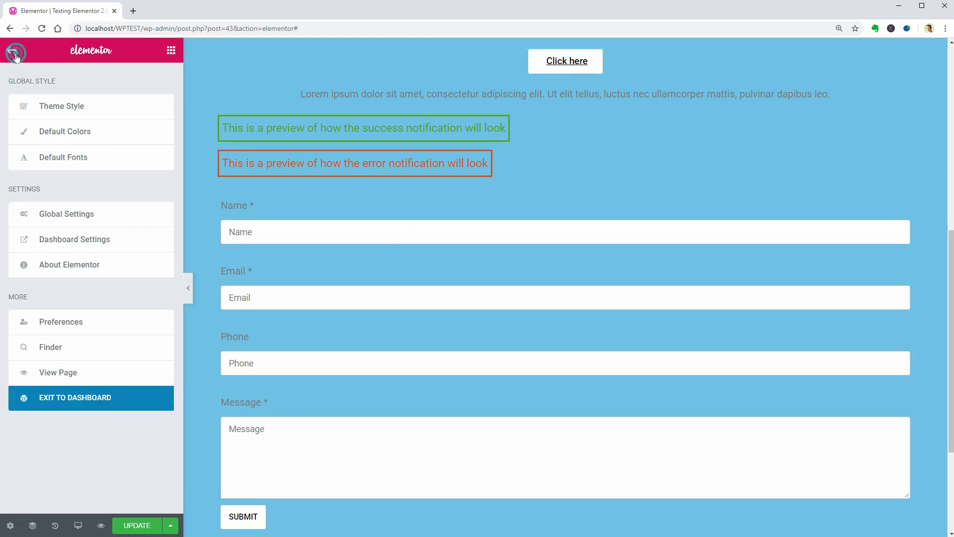
pyautogui.click(77, 107)
pyautogui.click(512, 320)
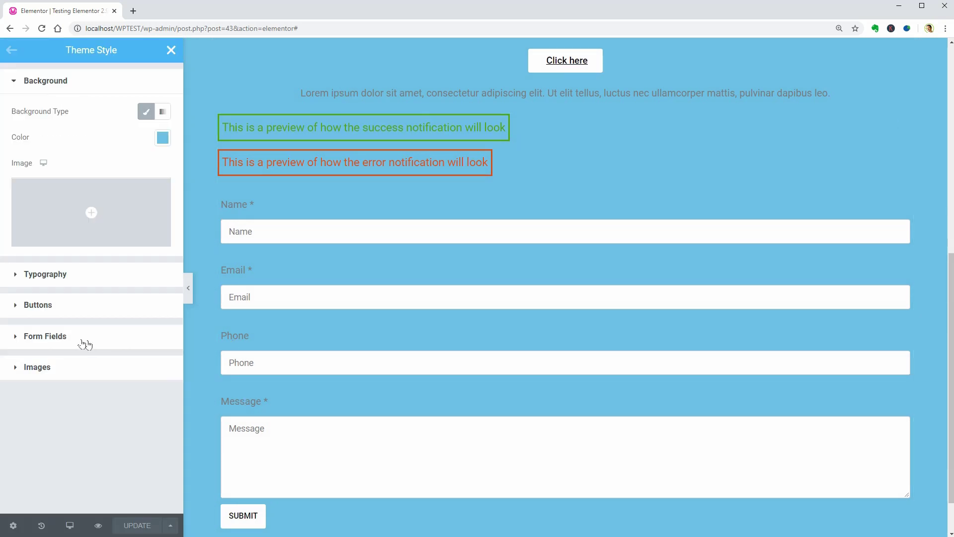
# Give form fields a solid red border
pyautogui.click(57, 338)
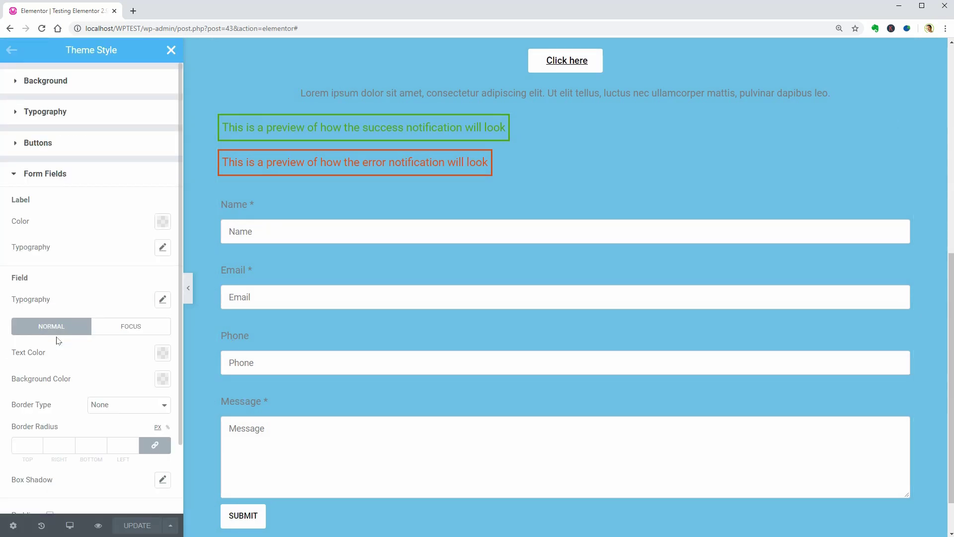
pyautogui.click(135, 405)
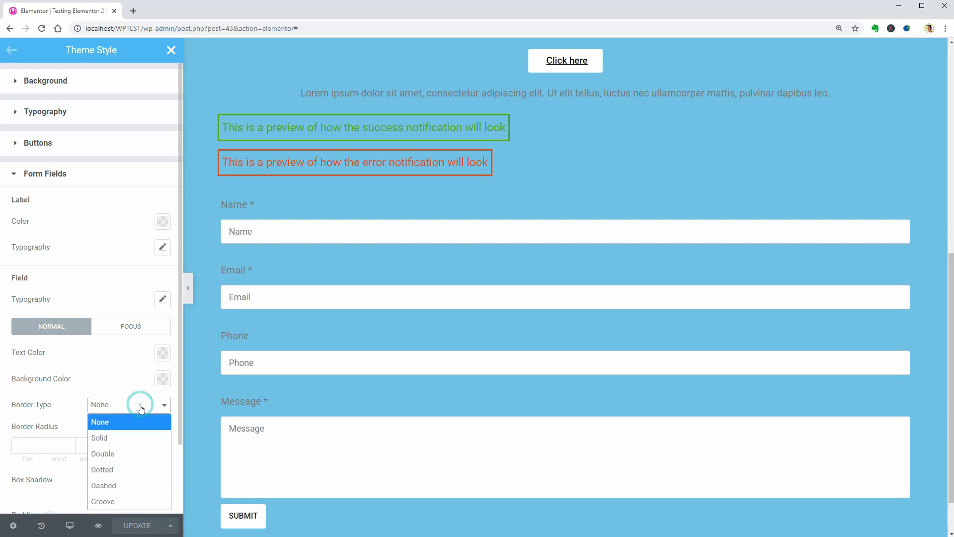
pyautogui.click(128, 437)
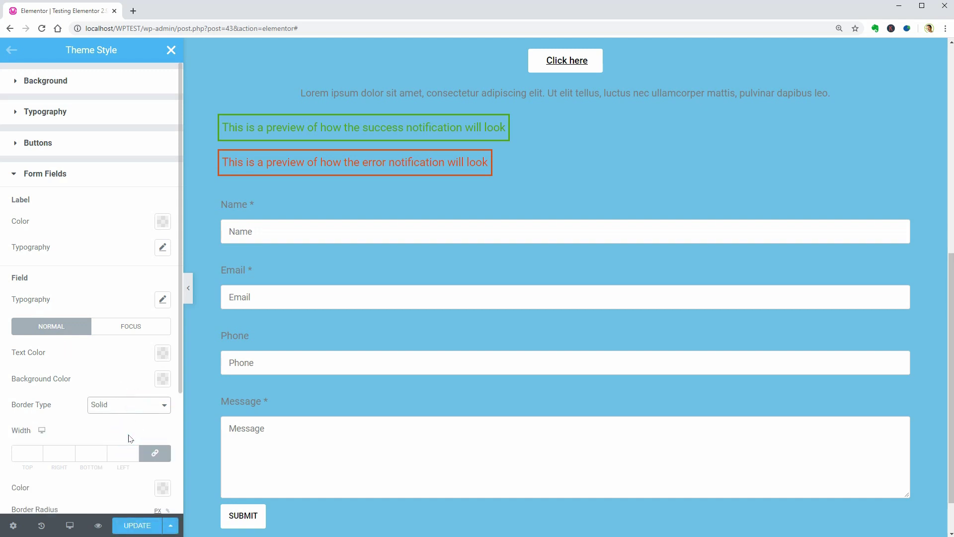
pyautogui.scroll(-2, 130, 438)
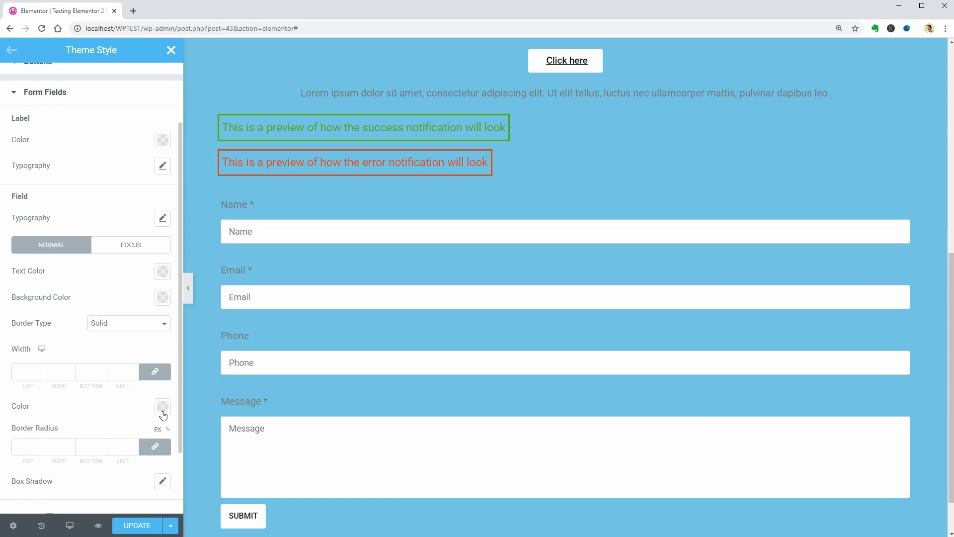
pyautogui.click(160, 410)
pyautogui.moveTo(144, 256); pyautogui.dragTo(149, 237)
pyautogui.click(160, 407)
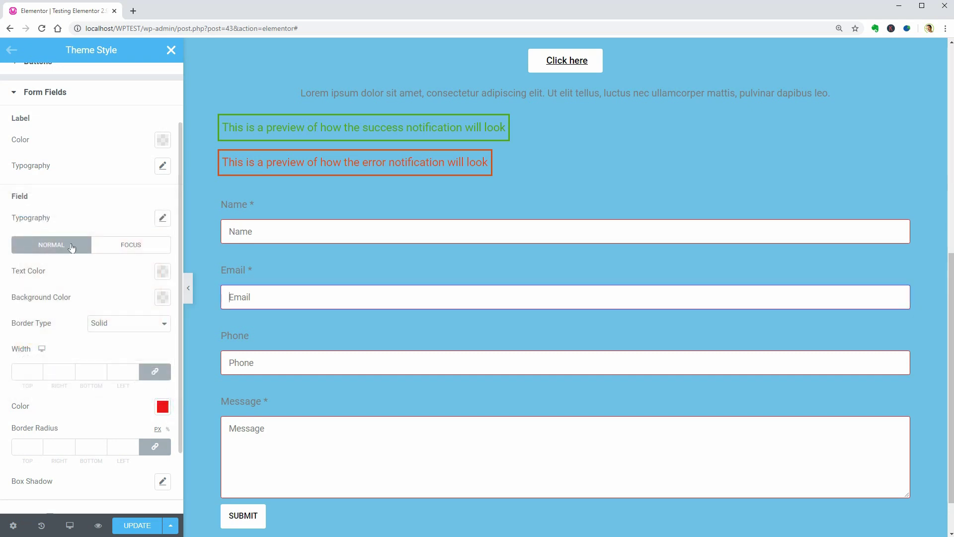
# Set form field text to black and background to pale yellow #FFF6C0, previewing focused fields
pyautogui.click(115, 250)
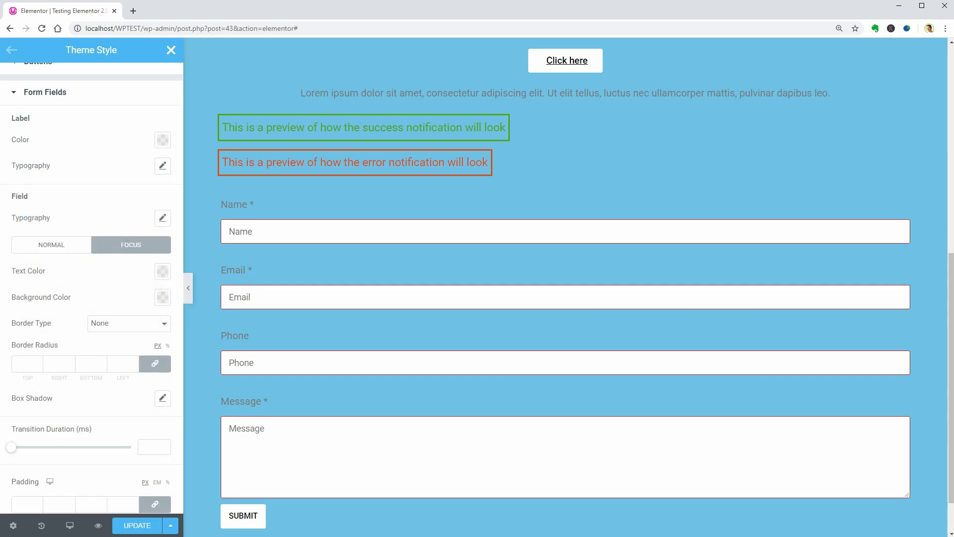
pyautogui.click(245, 296)
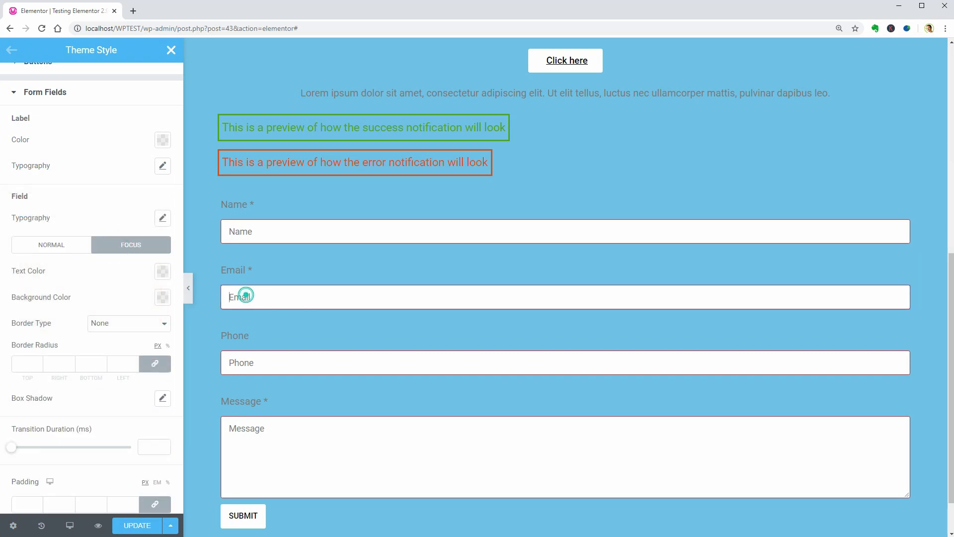
pyautogui.click(65, 248)
pyautogui.click(163, 272)
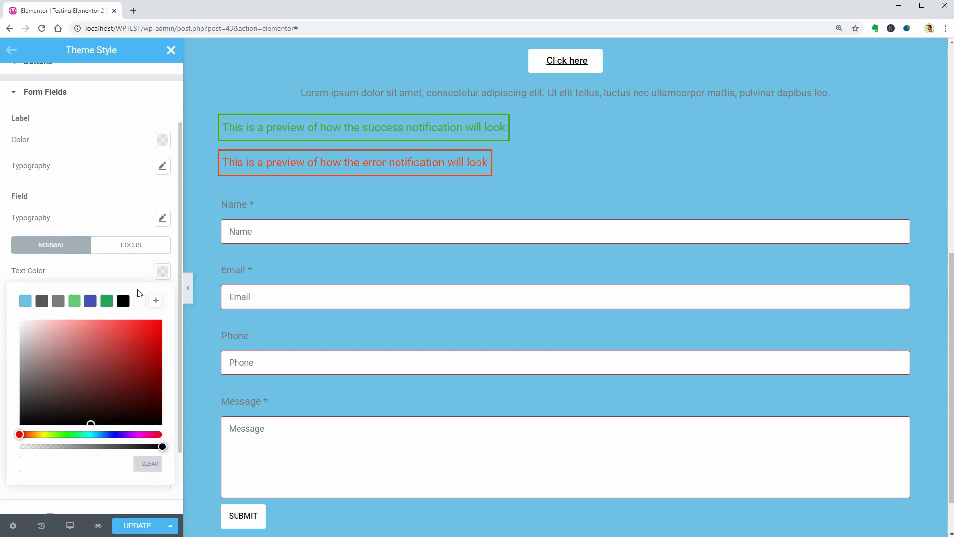
pyautogui.click(123, 301)
pyautogui.click(162, 271)
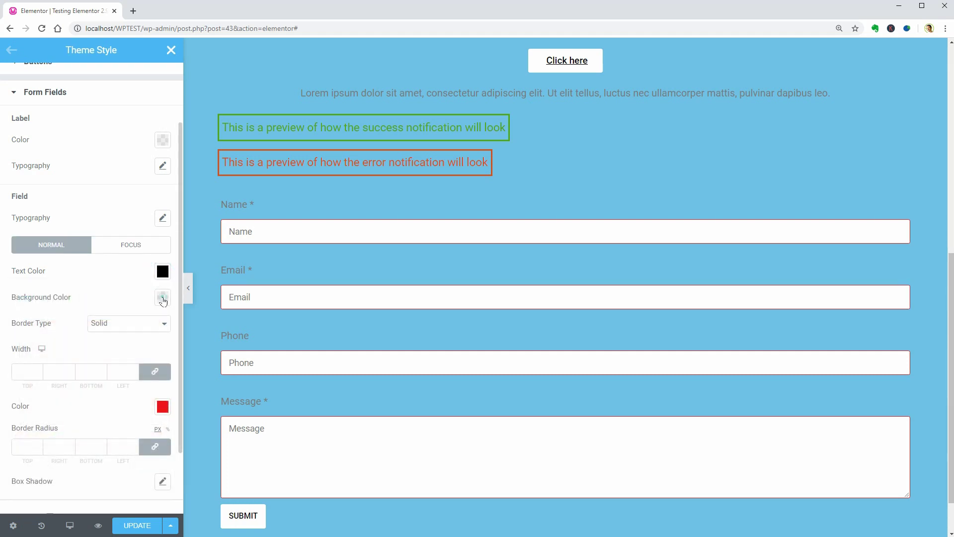
pyautogui.click(163, 298)
pyautogui.click(74, 327)
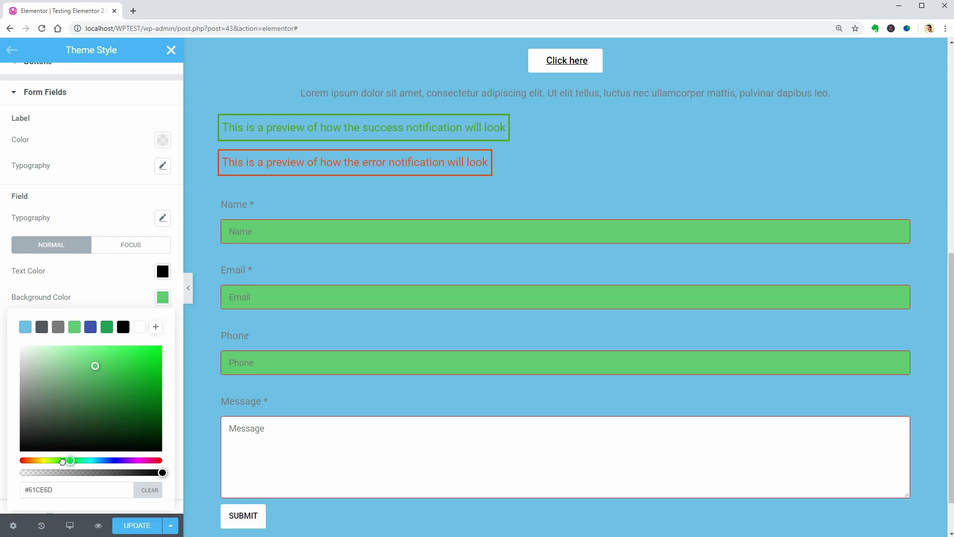
pyautogui.moveTo(61, 461); pyautogui.dragTo(40, 467)
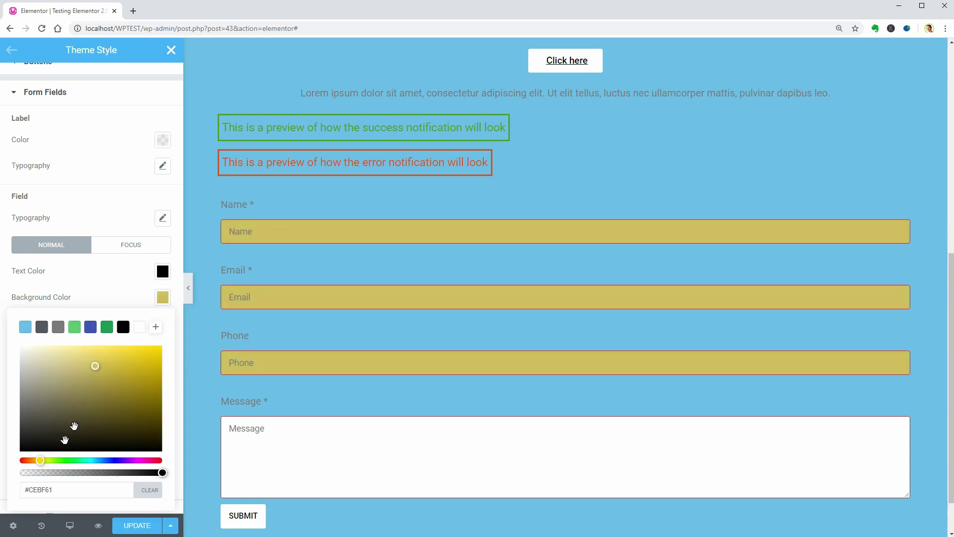
pyautogui.moveTo(81, 415); pyautogui.dragTo(52, 342)
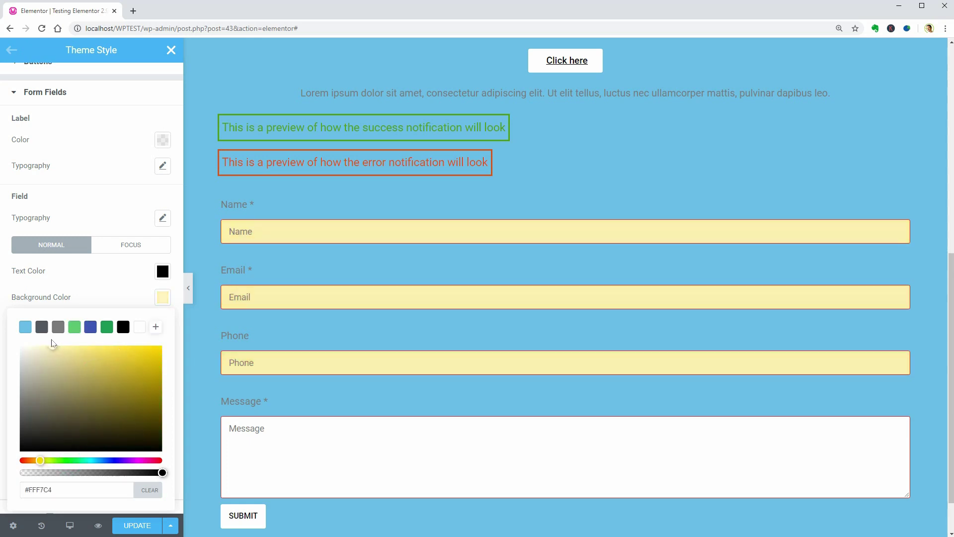
pyautogui.click(163, 297)
pyautogui.click(268, 437)
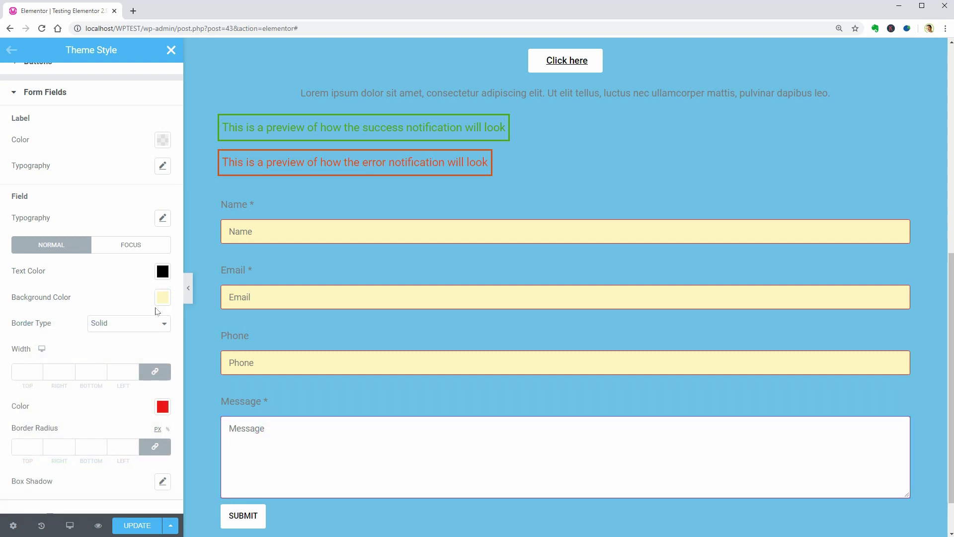
# Give images a solid 8 px green border
pyautogui.click(15, 92)
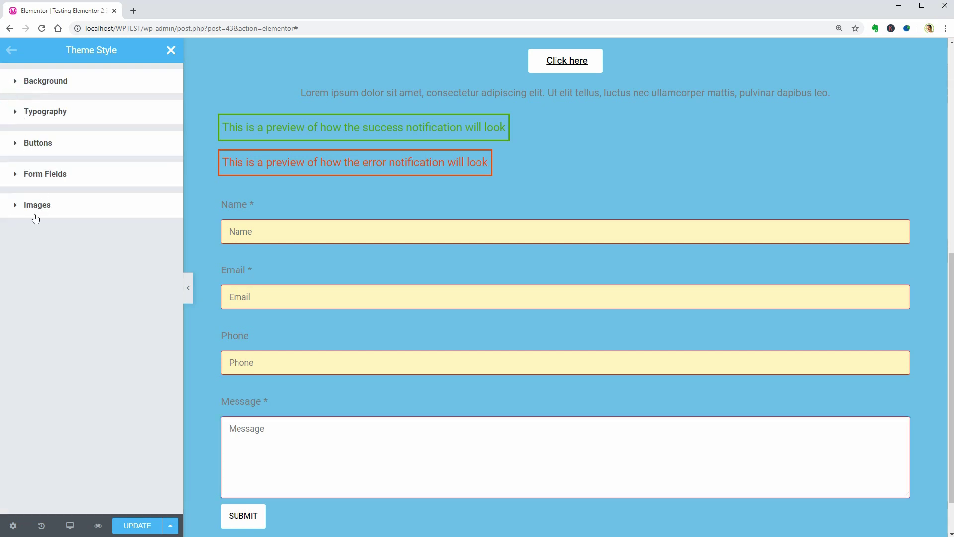
pyautogui.click(16, 205)
pyautogui.scroll(10, 506, 354)
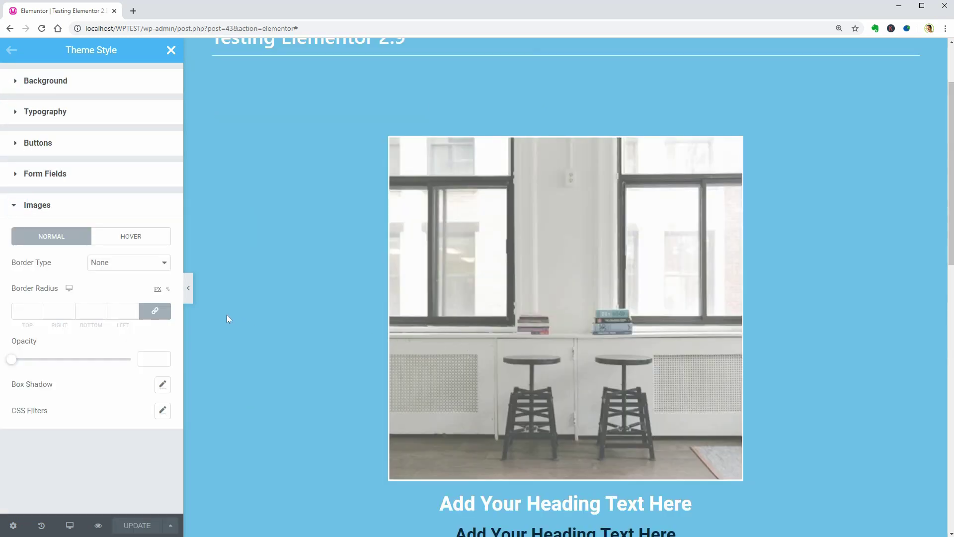
pyautogui.click(156, 268)
pyautogui.click(150, 294)
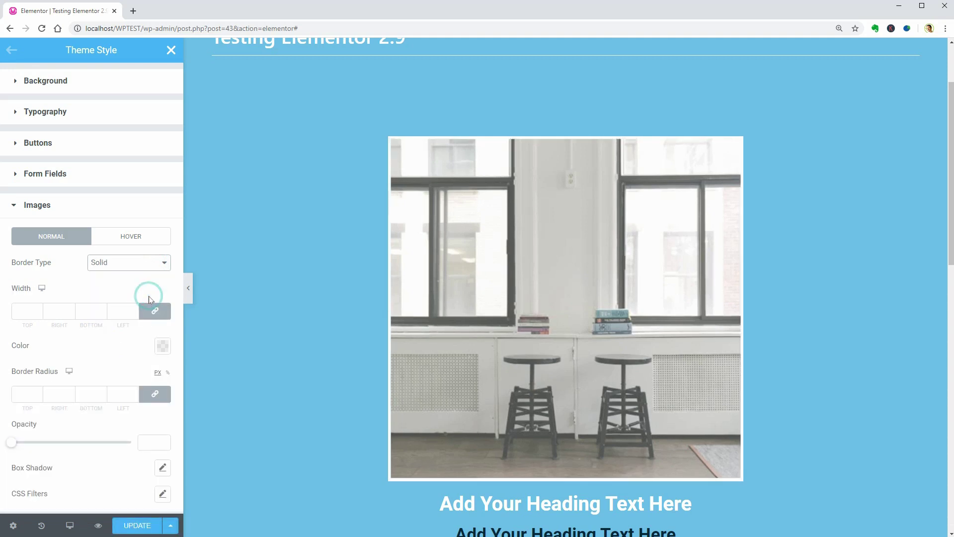
pyautogui.moveTo(42, 311); pyautogui.dragTo(42, 311)
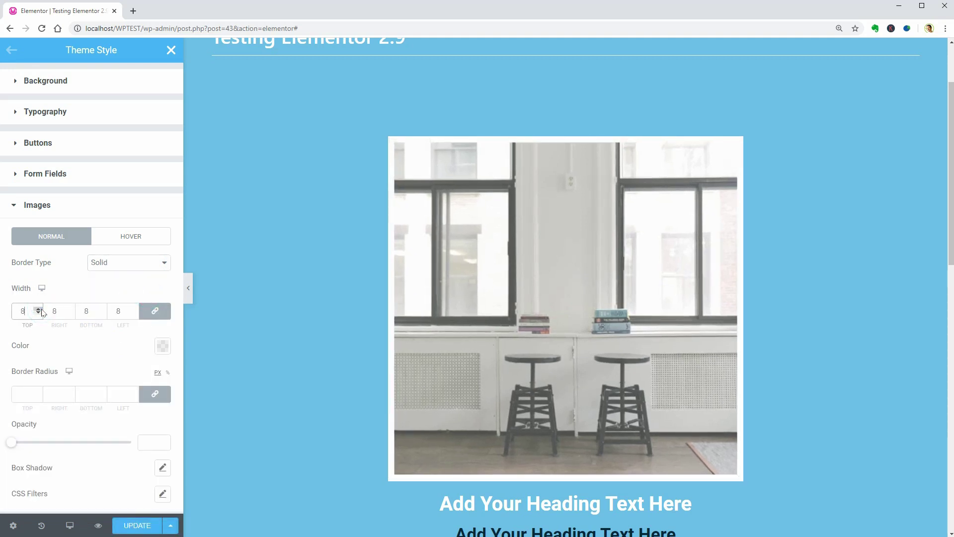
pyautogui.click(162, 345)
pyautogui.moveTo(155, 192); pyautogui.dragTo(183, 164)
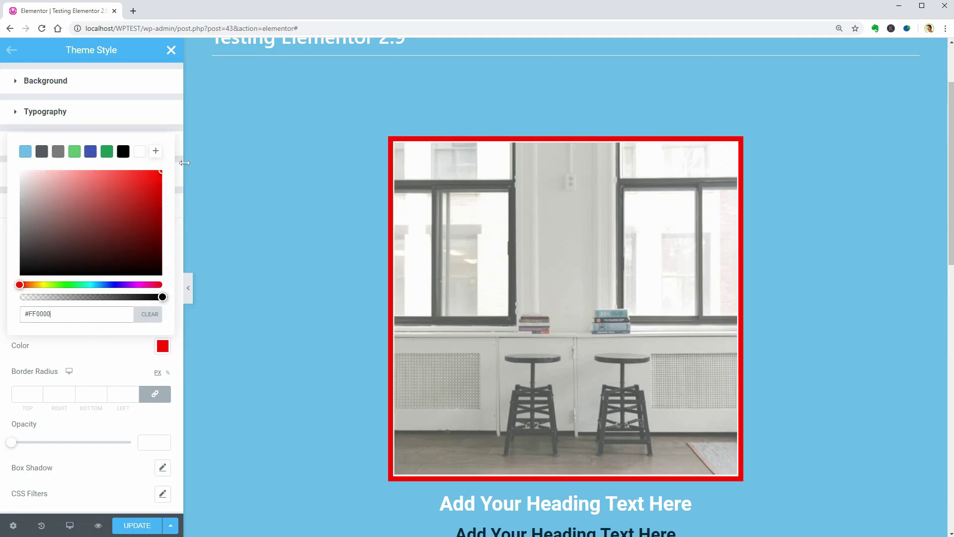
pyautogui.click(75, 151)
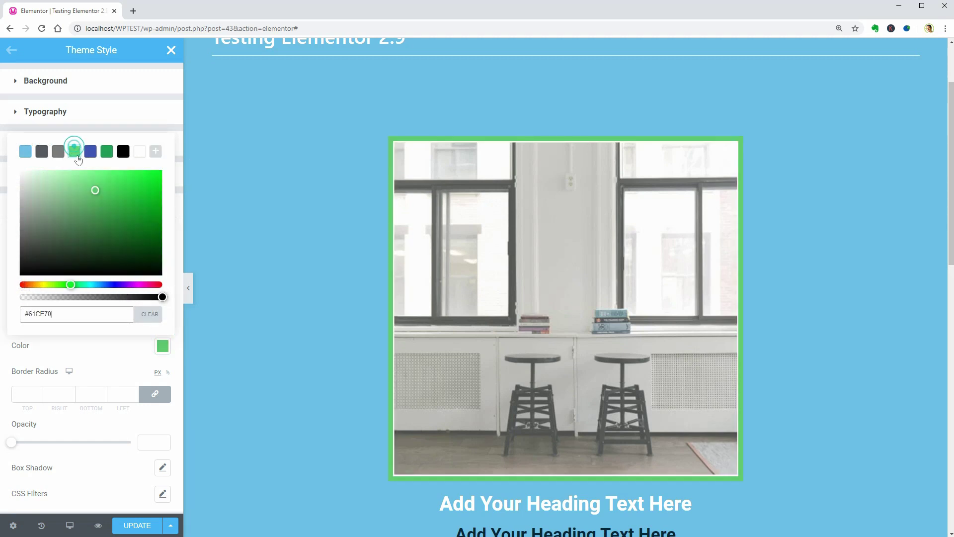
pyautogui.click(163, 347)
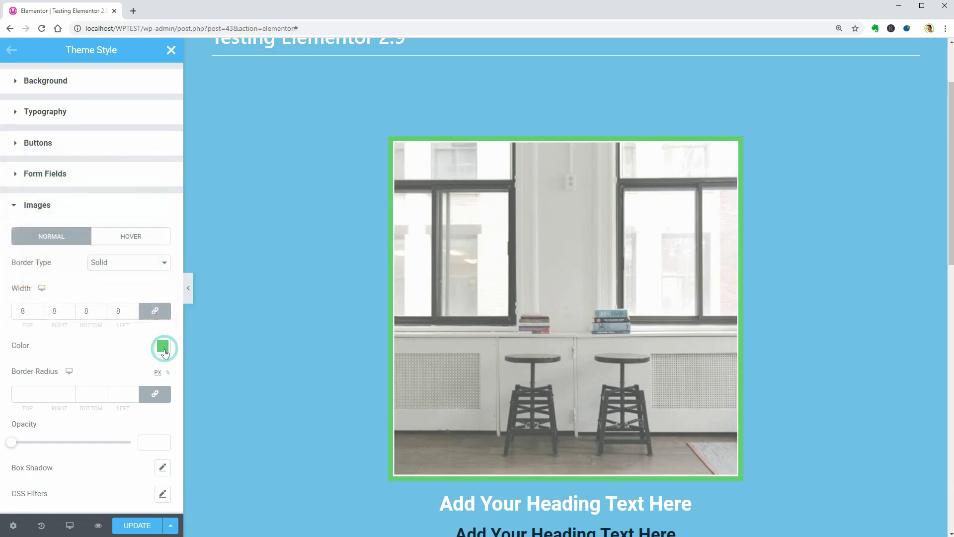
# Set image corner radius 10 and opacity 0.86, review shadow and filters, then save
pyautogui.click(27, 394)
pyautogui.write('10')
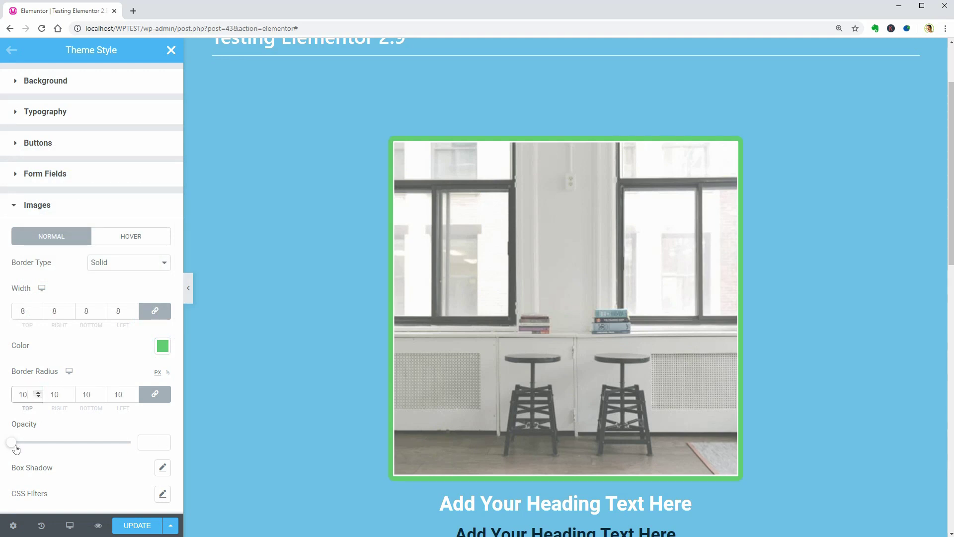
pyautogui.moveTo(16, 449); pyautogui.dragTo(113, 444)
pyautogui.click(162, 467)
pyautogui.scroll(-2, 173, 405)
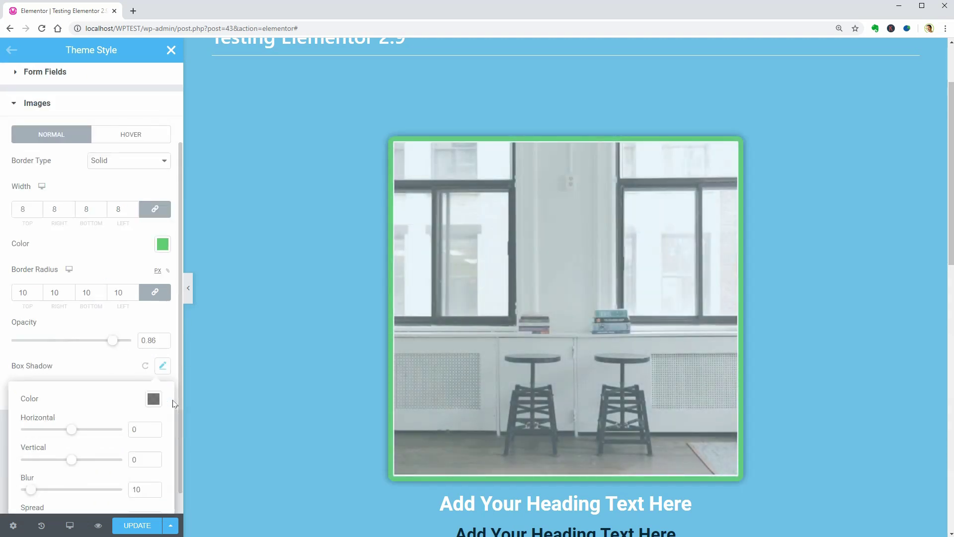
pyautogui.click(162, 338)
pyautogui.click(164, 368)
pyautogui.scroll(-1, 170, 399)
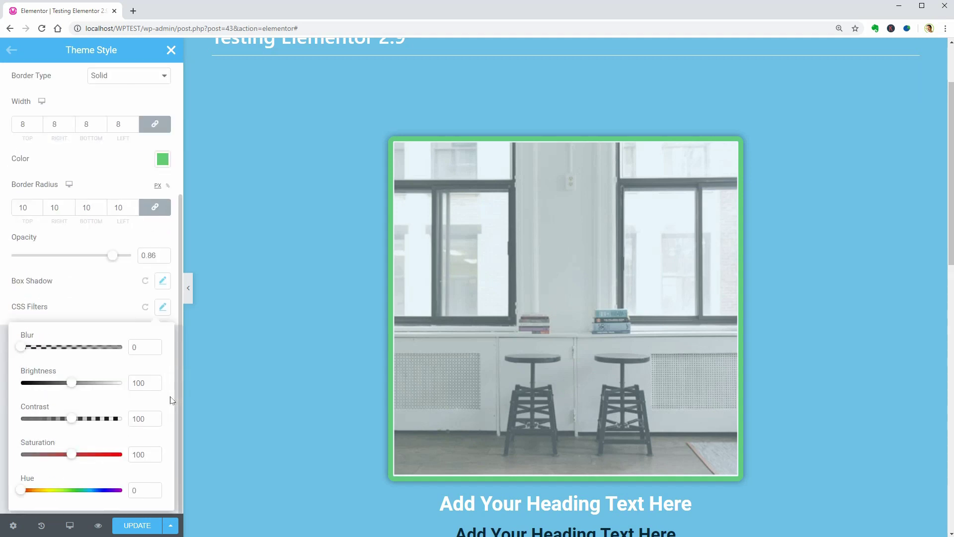
pyautogui.click(161, 309)
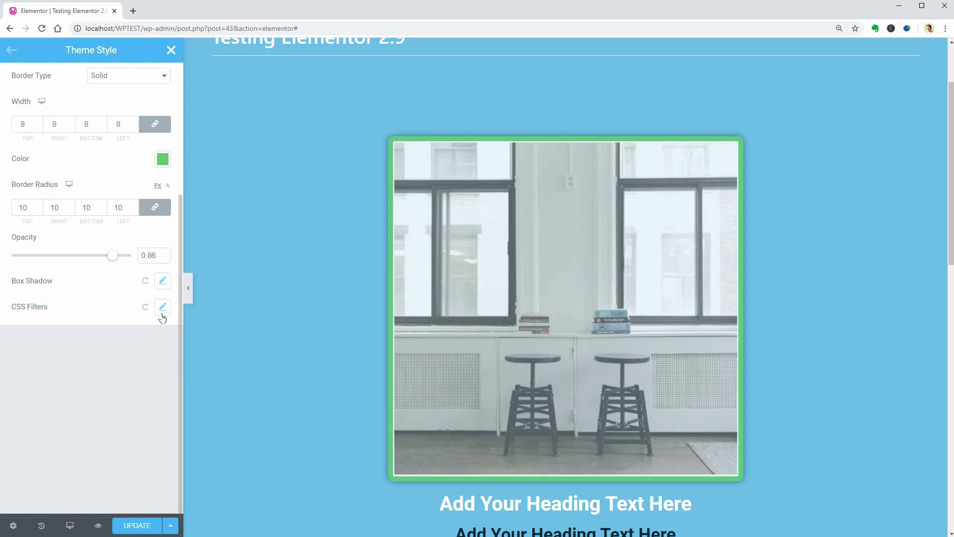
pyautogui.scroll(3, 162, 318)
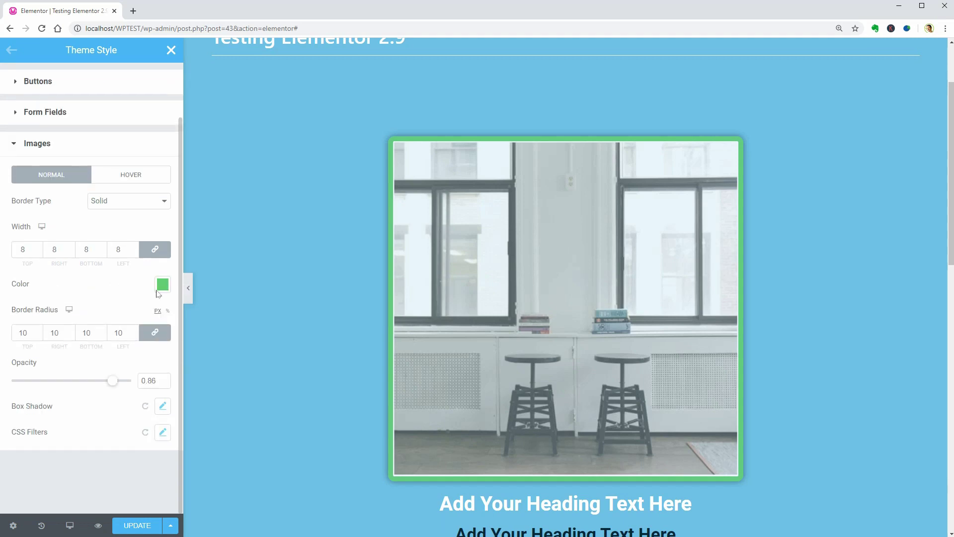
pyautogui.click(130, 174)
pyautogui.click(135, 526)
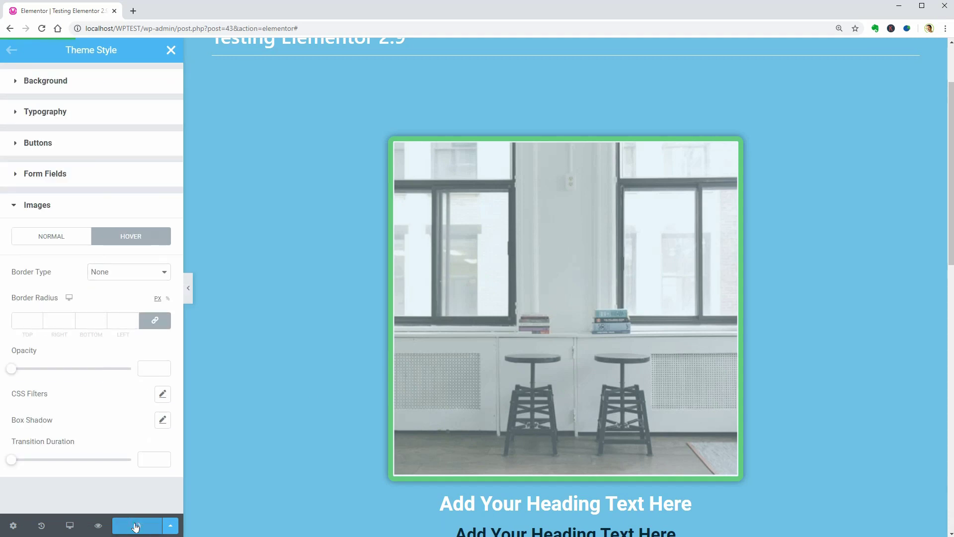
# Link the stool image to its media file with Lightbox set to Yes
pyautogui.click(171, 51)
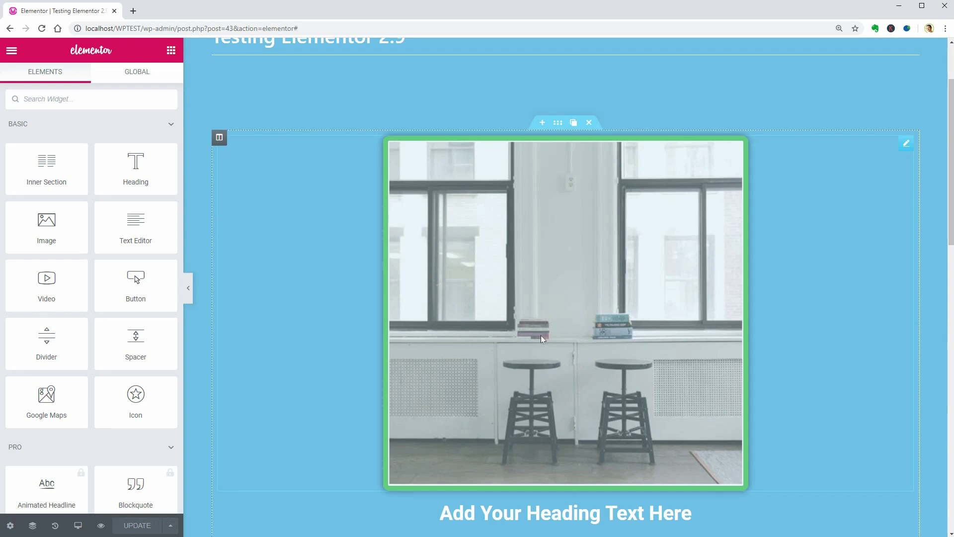
pyautogui.click(539, 309)
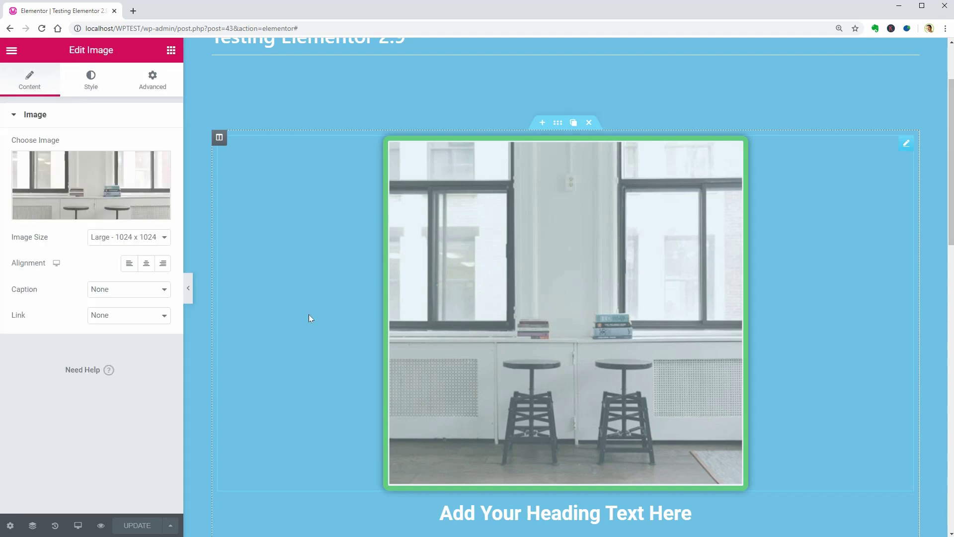
pyautogui.click(154, 315)
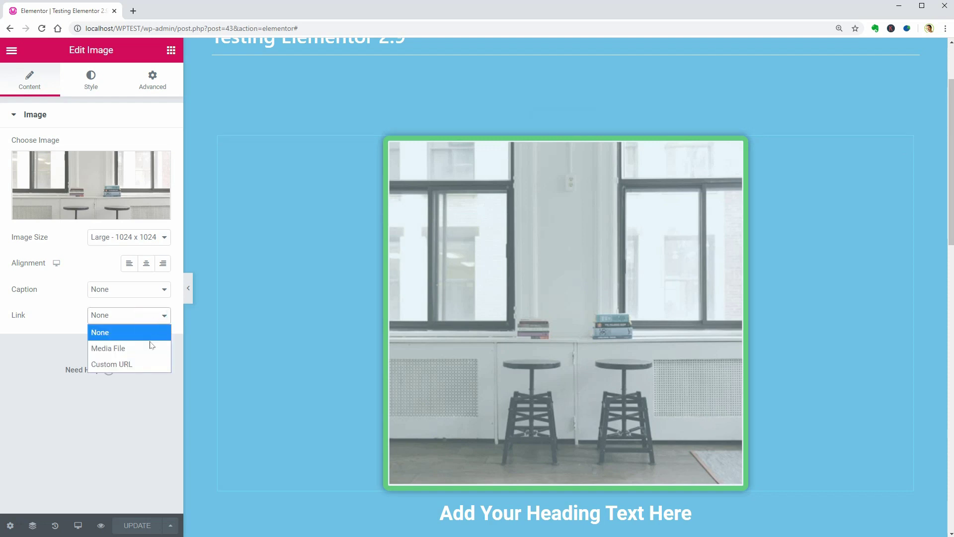
pyautogui.click(150, 346)
pyautogui.click(146, 343)
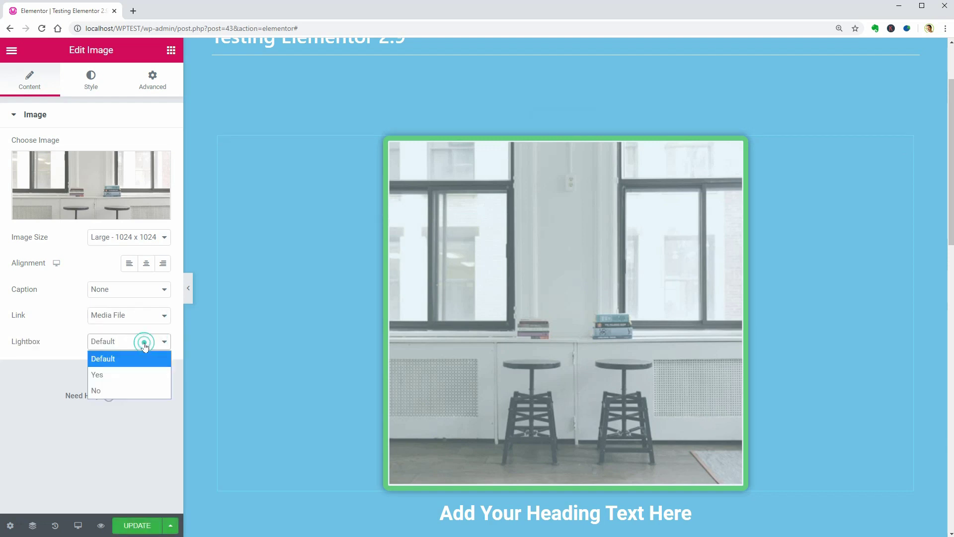
pyautogui.click(132, 371)
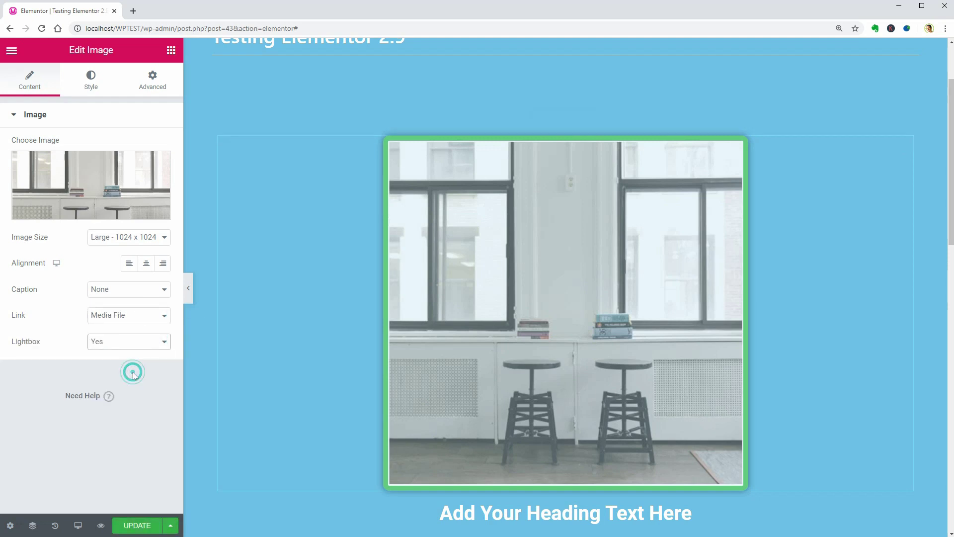
# Save the page, preview it in a new tab and open the stool image lightbox
pyautogui.click(124, 525)
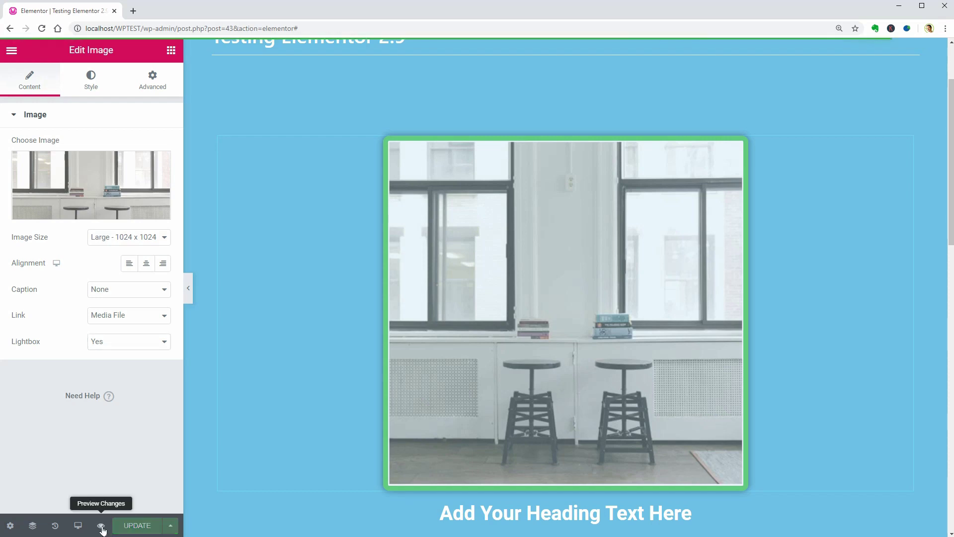
pyautogui.click(102, 525)
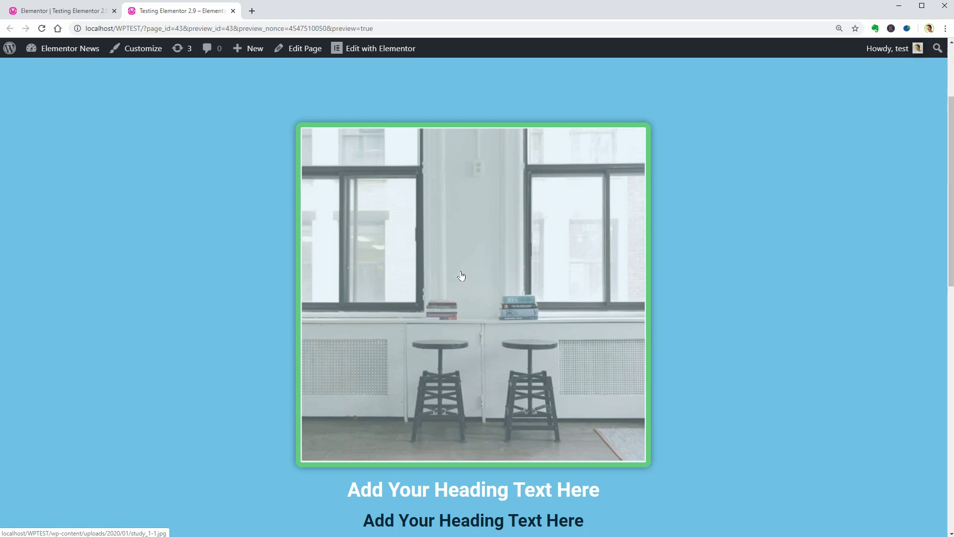
pyautogui.click(461, 276)
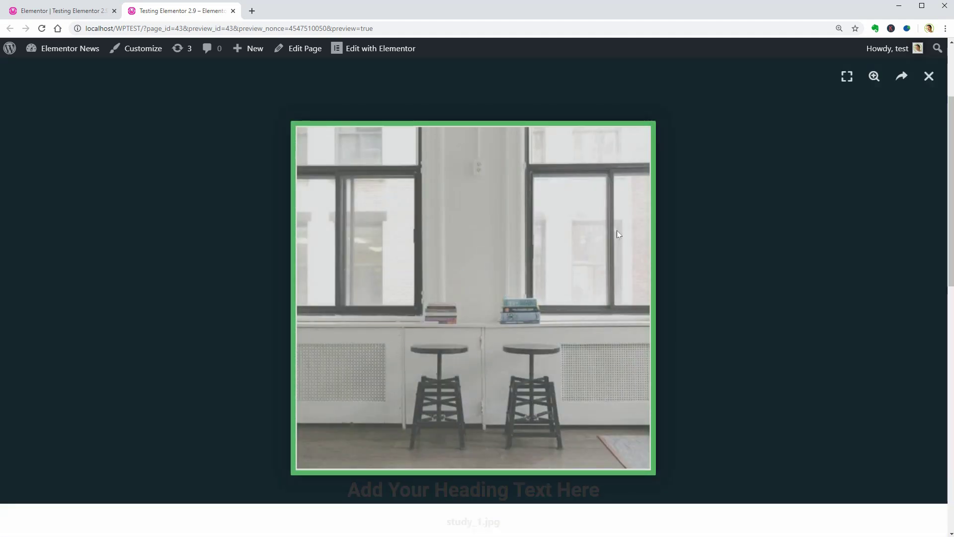
# Try the lightbox's fullscreen, zoom and share controls, then close it
pyautogui.click(846, 78)
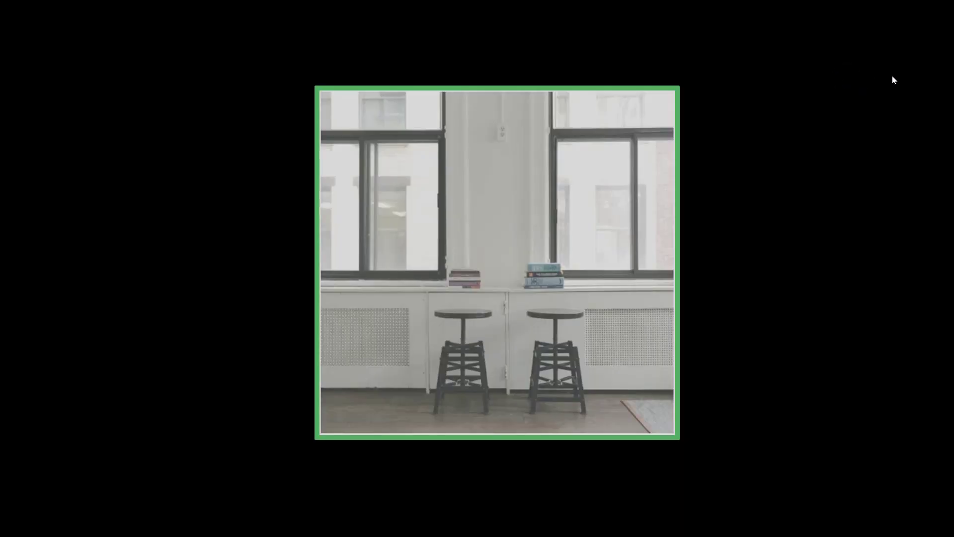
pyautogui.press('Escape')
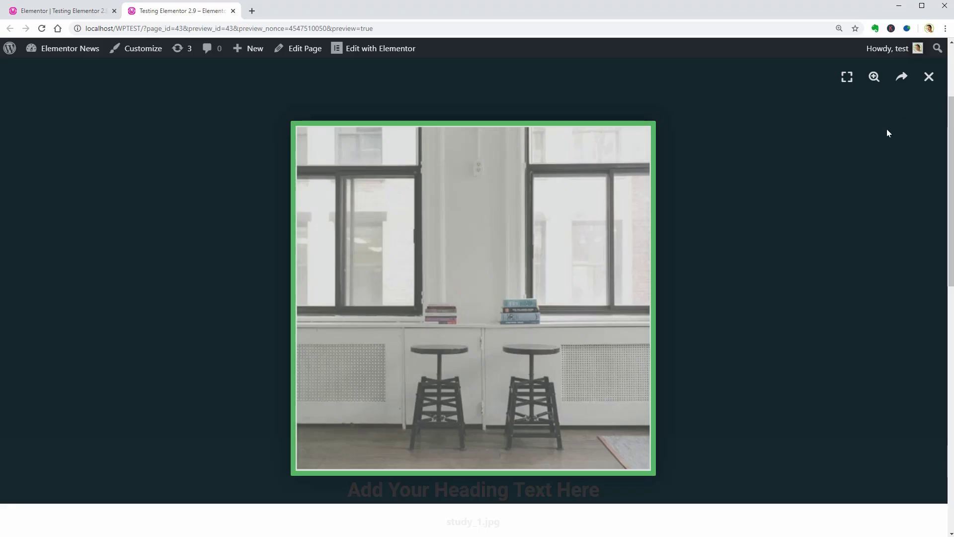
pyautogui.click(874, 78)
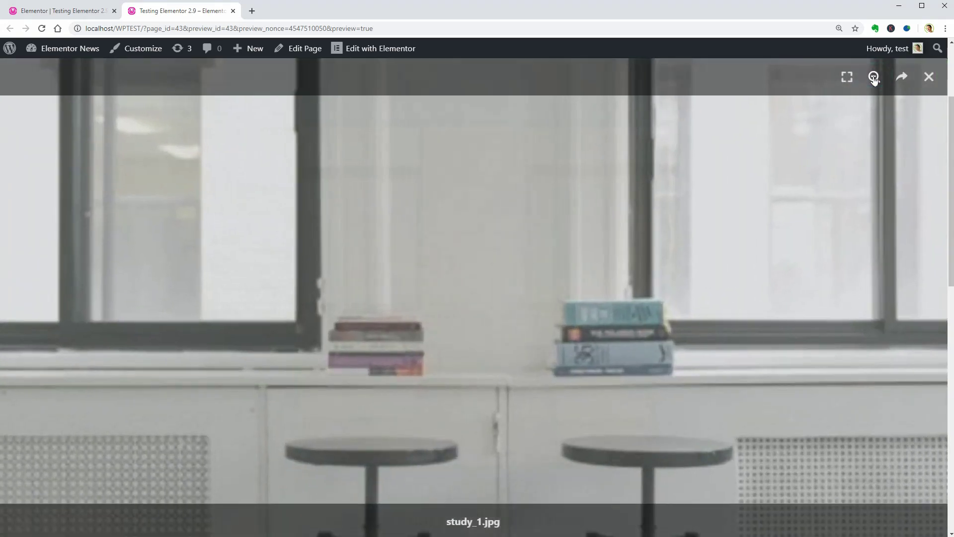
pyautogui.click(874, 78)
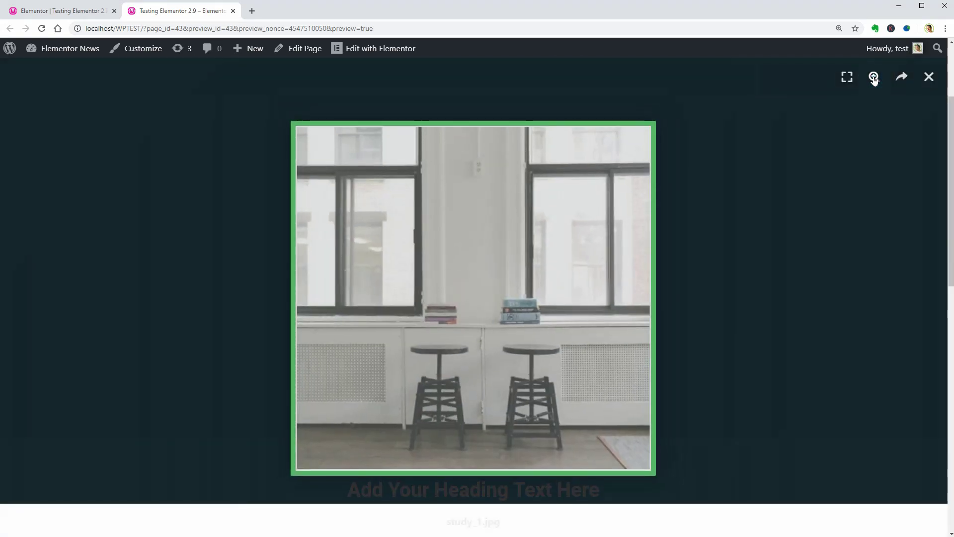
pyautogui.click(902, 78)
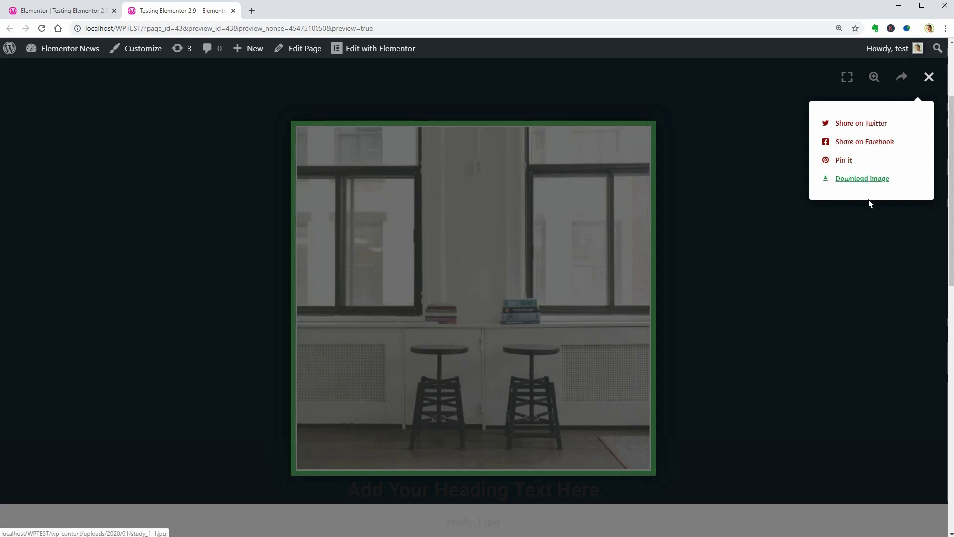
pyautogui.click(872, 226)
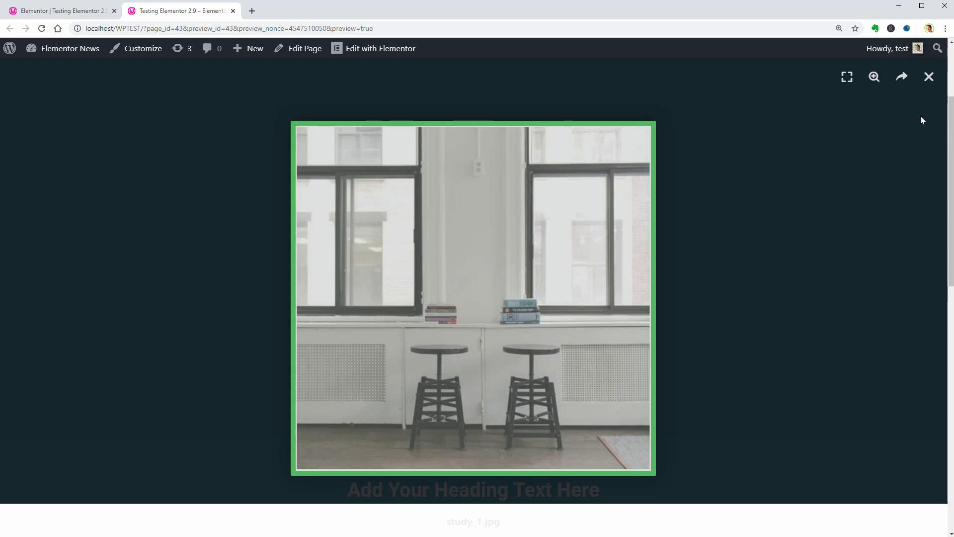
pyautogui.click(928, 77)
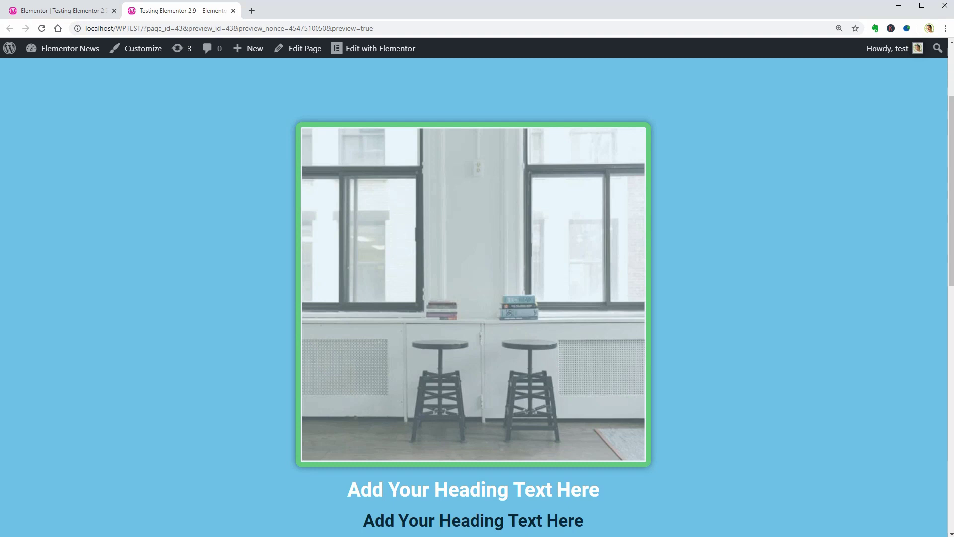
pyautogui.scroll(-1, 233, 113)
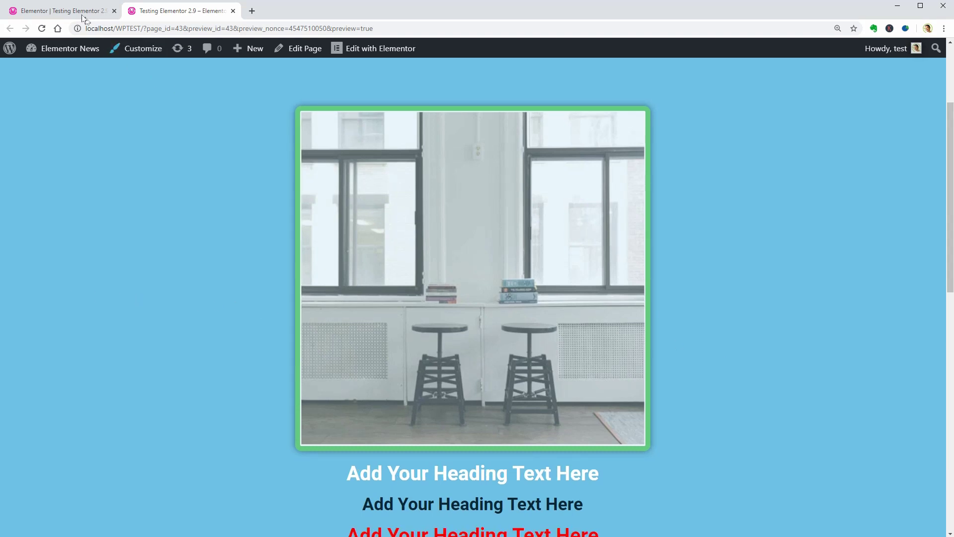
# Back in the editor, adjust the stool image's Width and Max Width sliders (width 37)
pyautogui.click(233, 11)
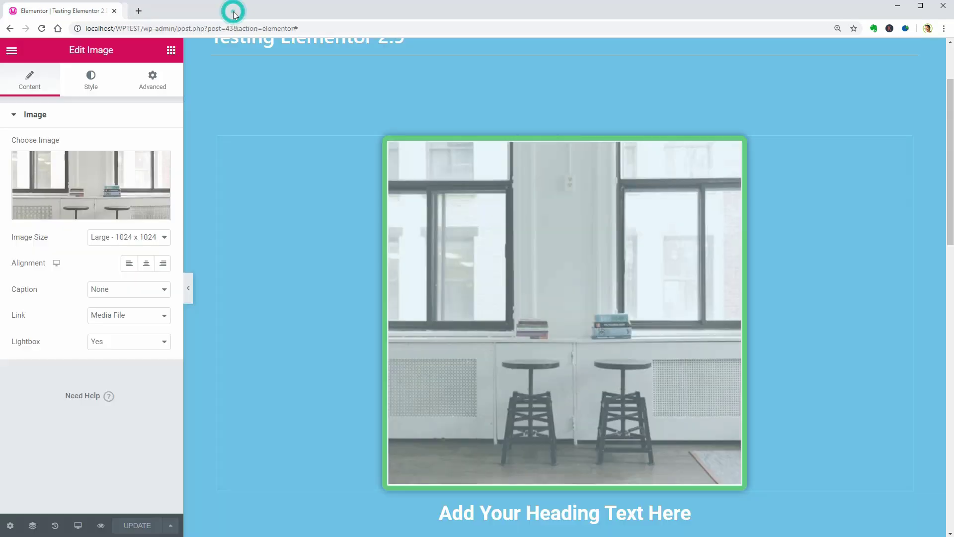
pyautogui.click(91, 89)
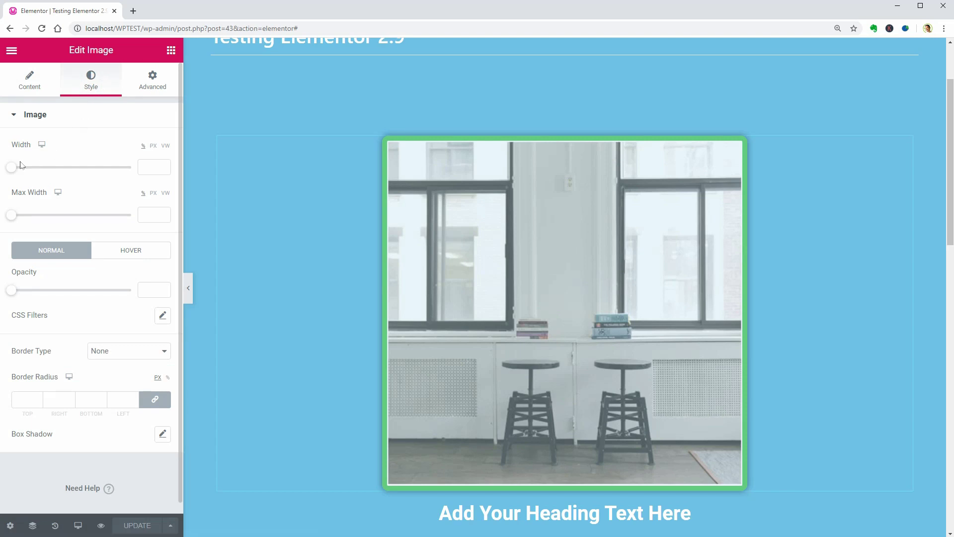
pyautogui.moveTo(20, 166); pyautogui.dragTo(57, 175)
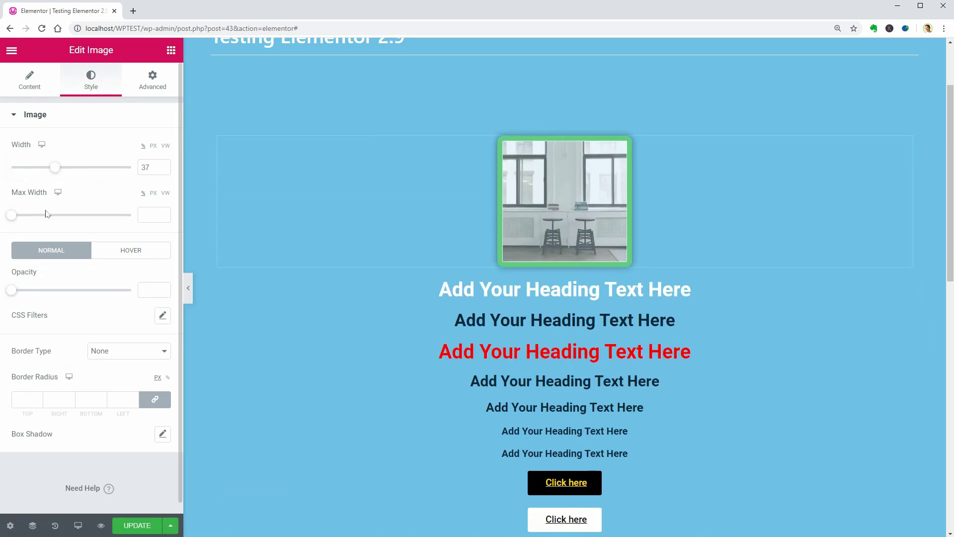
pyautogui.moveTo(10, 215); pyautogui.dragTo(82, 220)
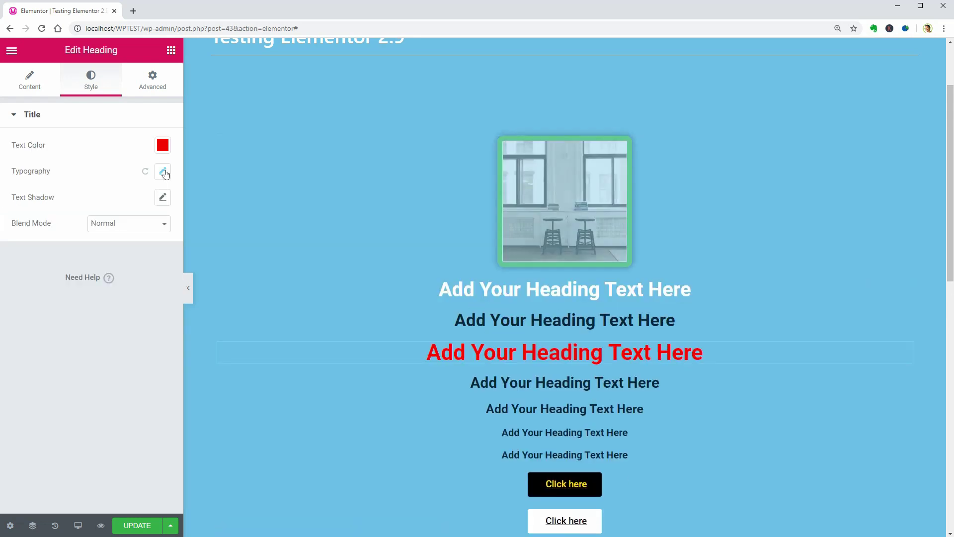
# Leave the Elementor editor for the WordPress dashboard, confirming the exit
pyautogui.click(13, 53)
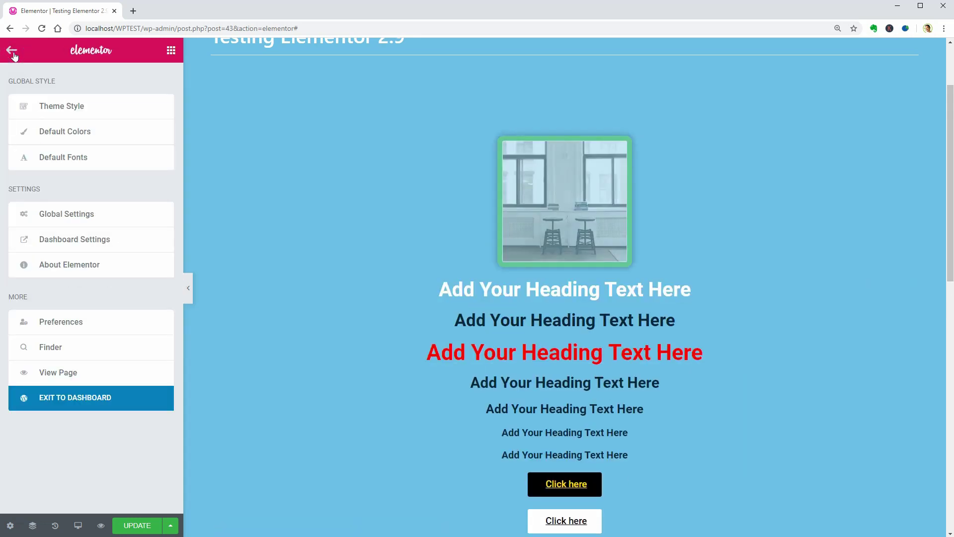
pyautogui.click(88, 393)
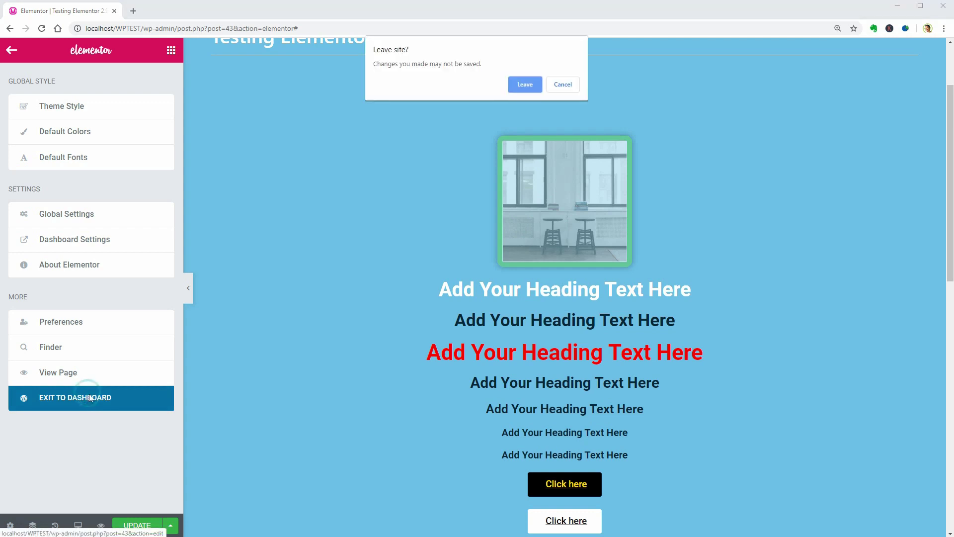
pyautogui.click(525, 84)
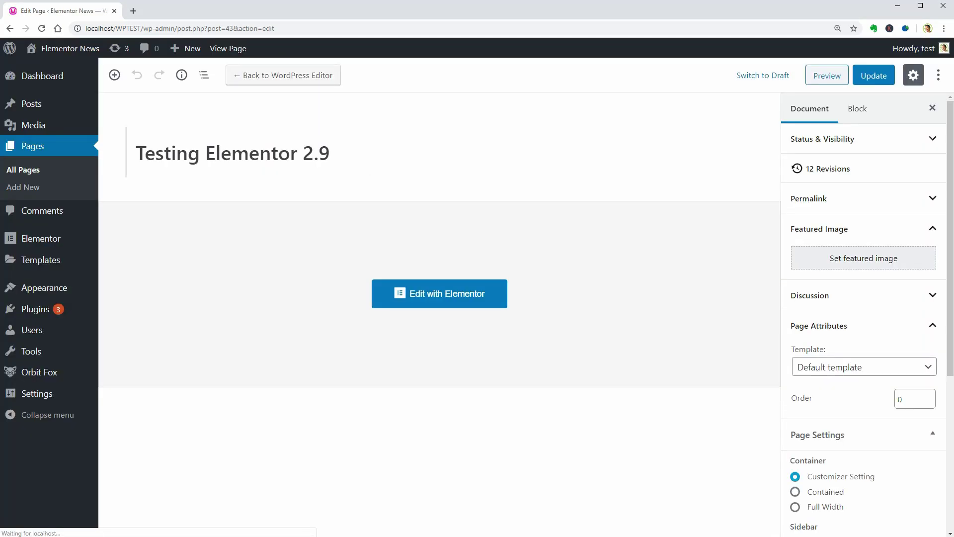
# Check the Customizer's Colors & Background colour without changing it, then exit to the page's edit screen
pyautogui.moveTo(70, 288)
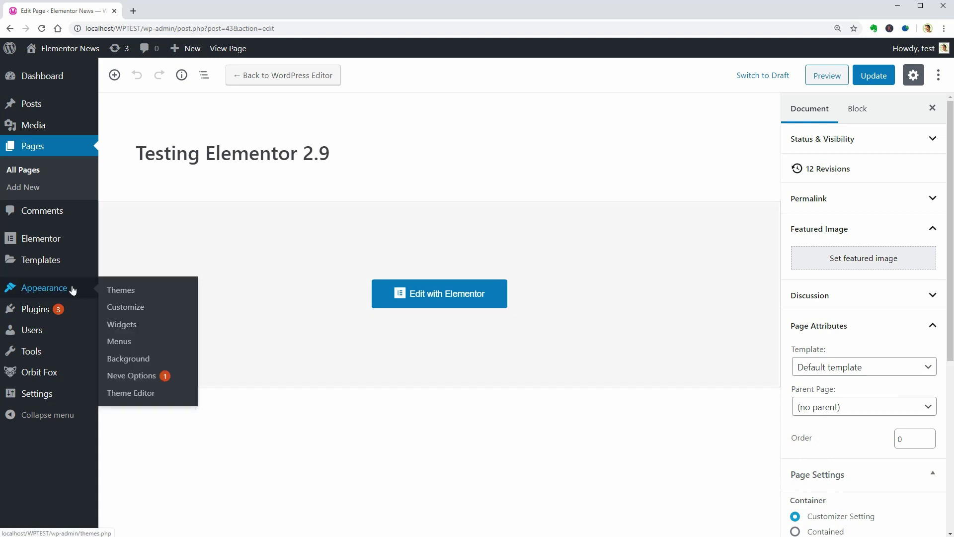
pyautogui.click(123, 307)
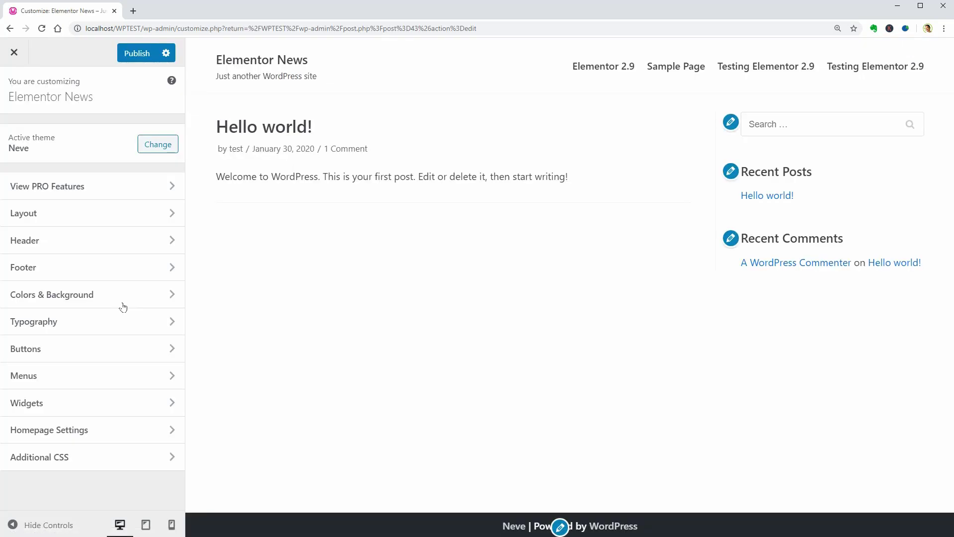
pyautogui.click(137, 297)
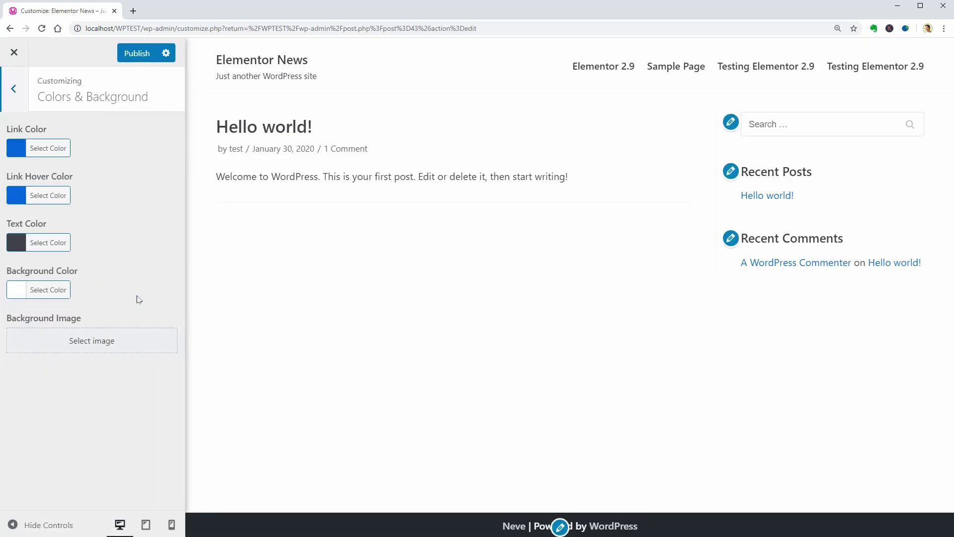
pyautogui.click(43, 295)
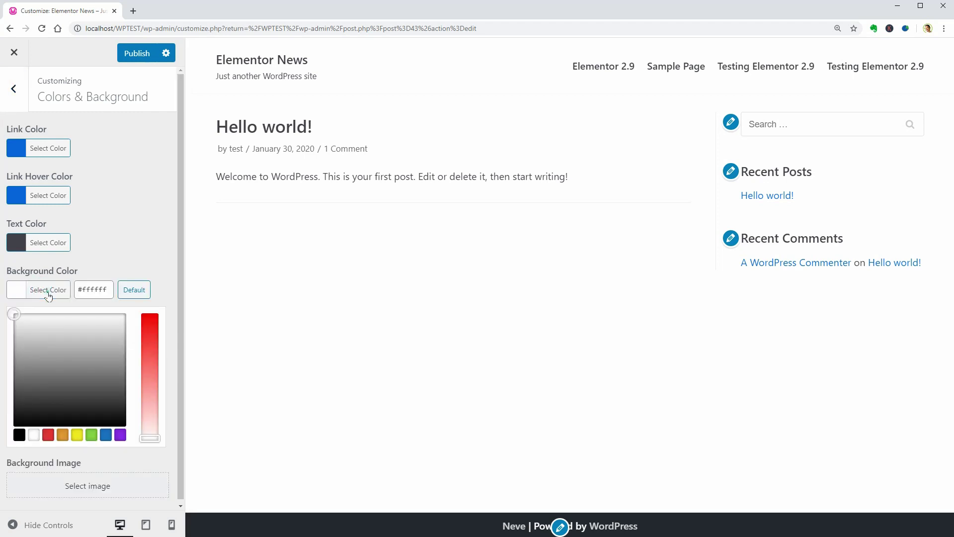
pyautogui.click(47, 294)
pyautogui.click(14, 53)
pyautogui.click(524, 94)
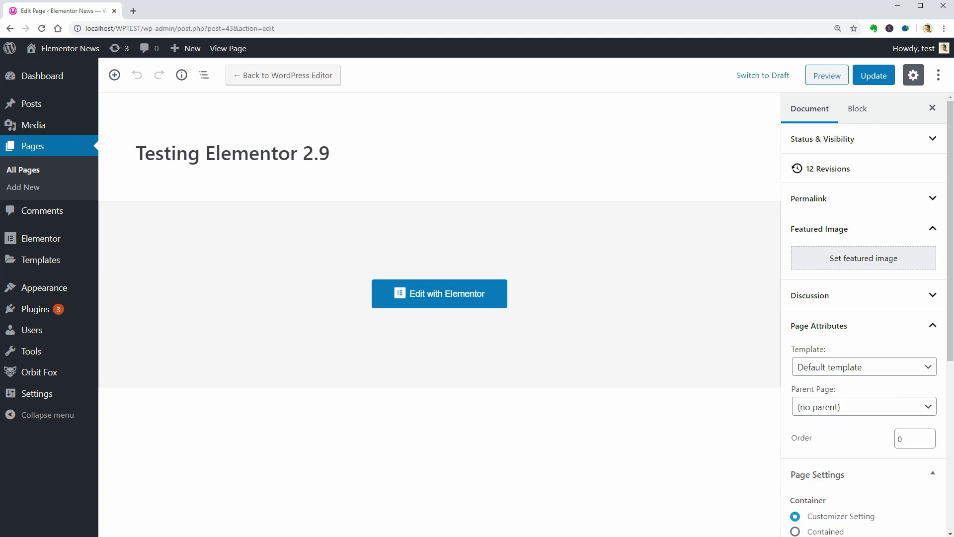
# Create a new page and preview it while still empty
pyautogui.click(31, 187)
pyautogui.click(820, 75)
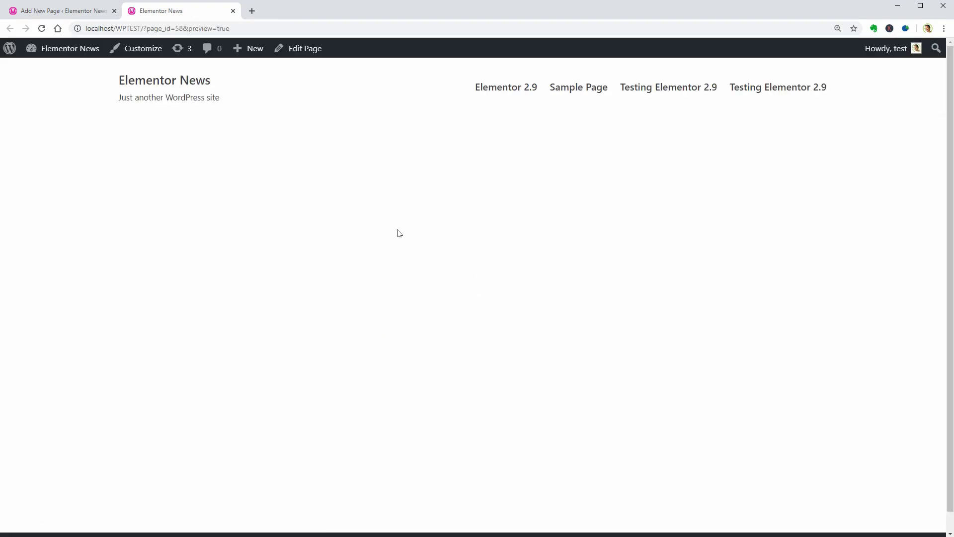
pyautogui.click(97, 16)
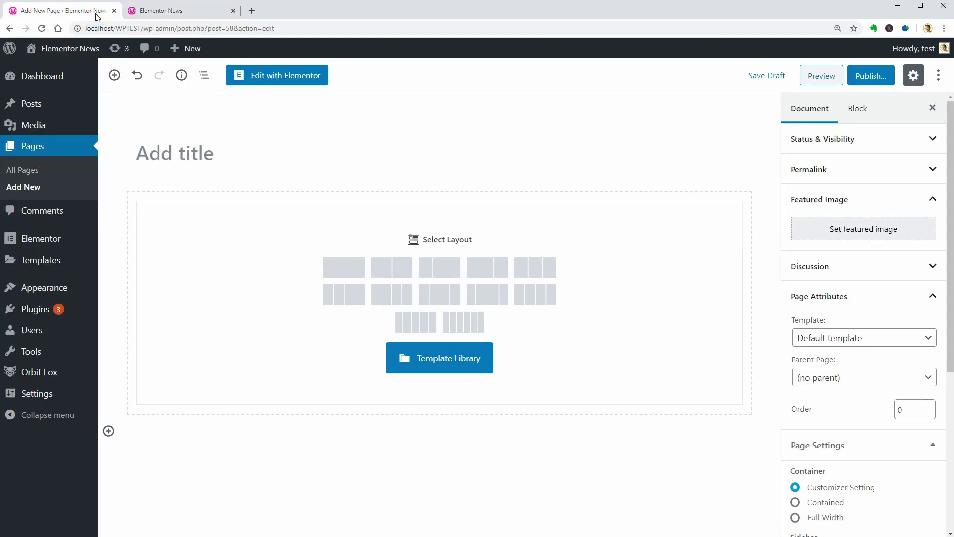
# Publish the new page from Elementor as Elementor #58 and reload its live view
pyautogui.click(287, 80)
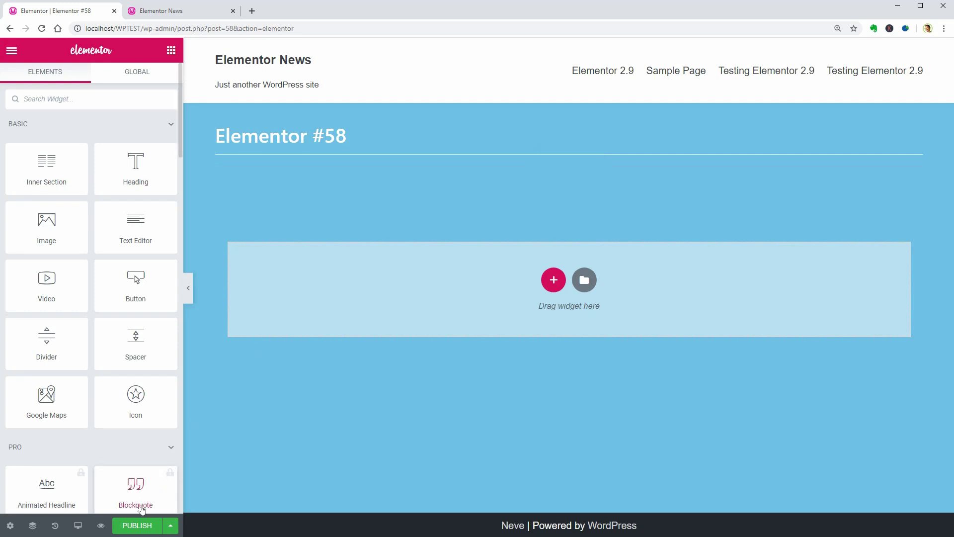
pyautogui.click(142, 525)
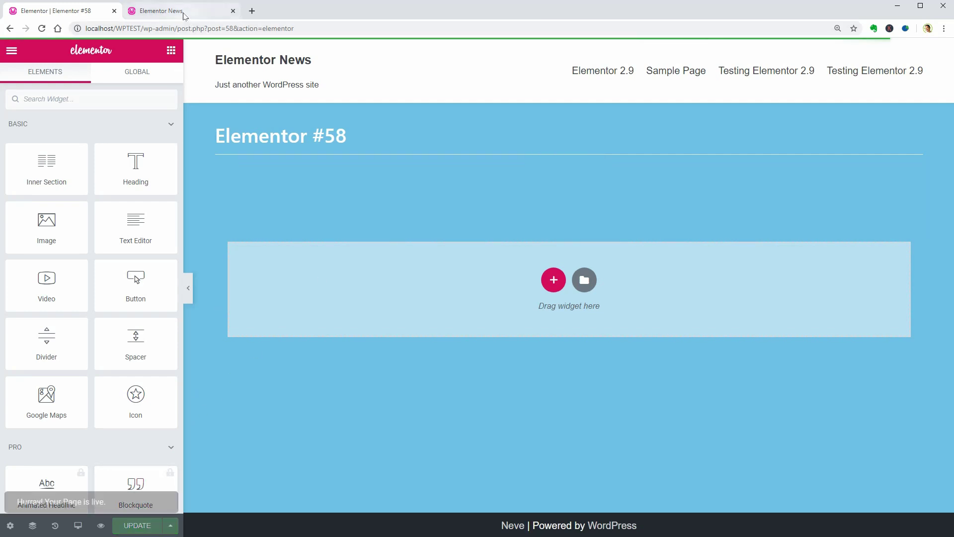
pyautogui.click(183, 11)
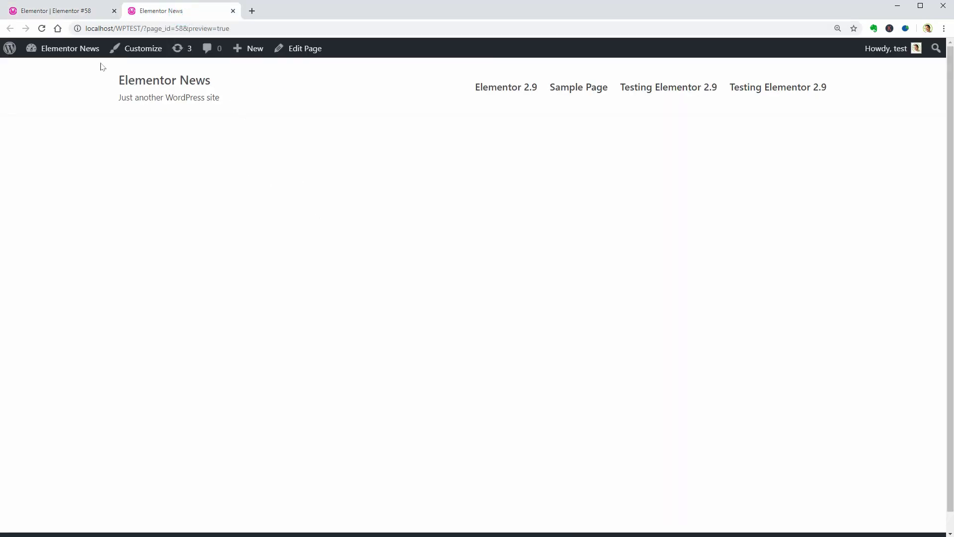
pyautogui.click(41, 28)
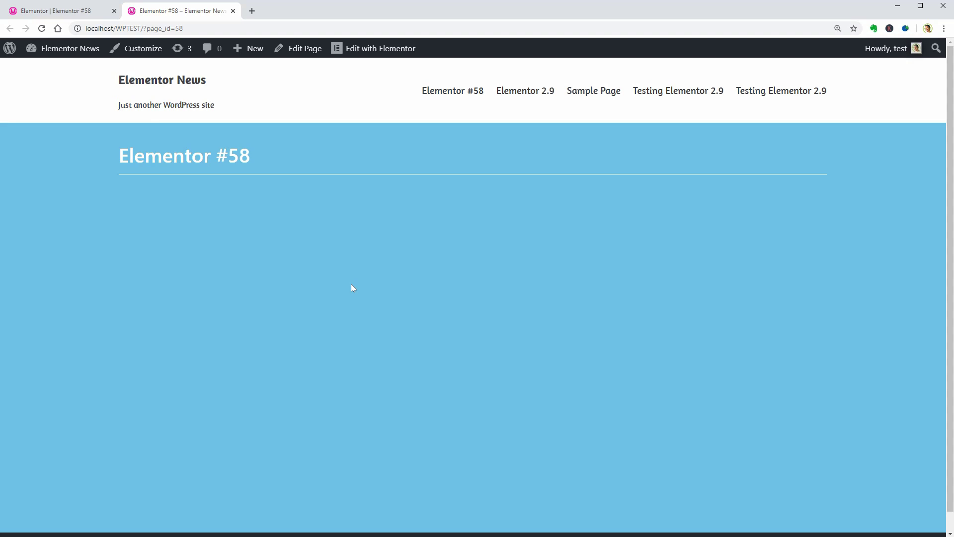
# Browse the Customizer's Colors & Background, Header and Footer sections for Elementor #58 without changes
pyautogui.click(151, 49)
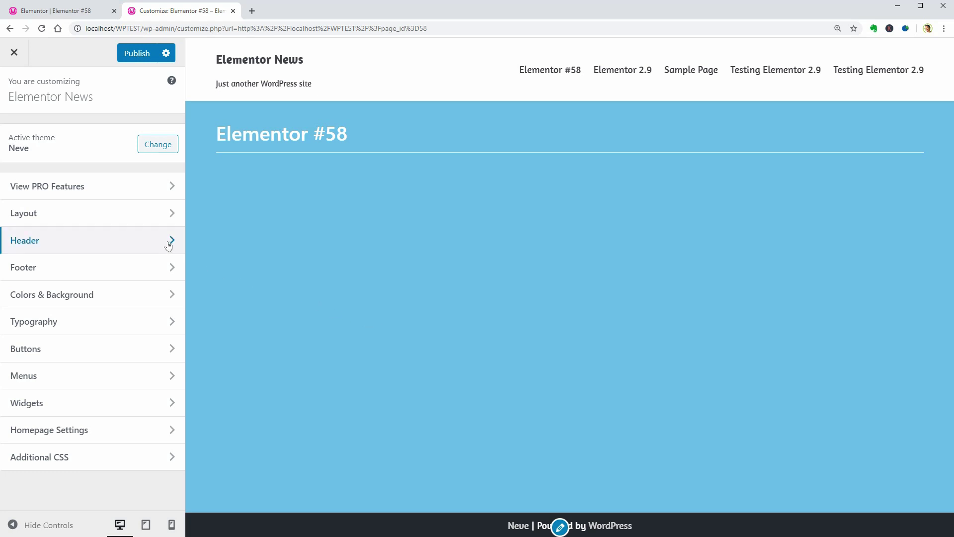
pyautogui.click(155, 296)
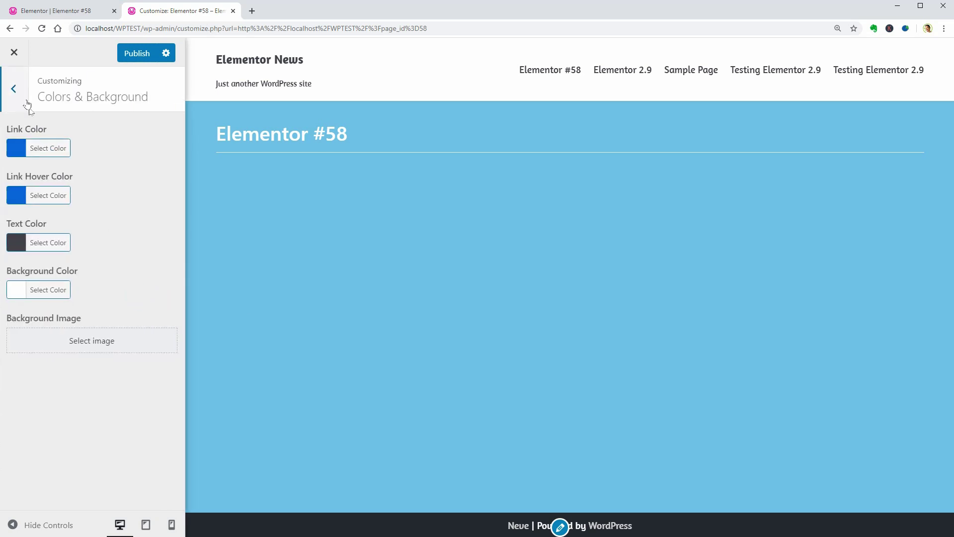
pyautogui.click(14, 88)
pyautogui.click(149, 242)
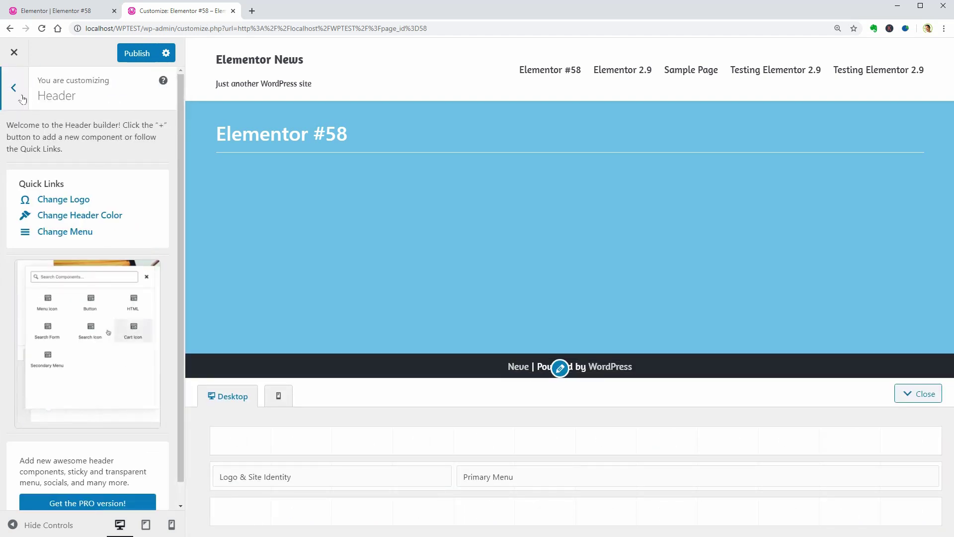
pyautogui.click(18, 93)
pyautogui.click(148, 266)
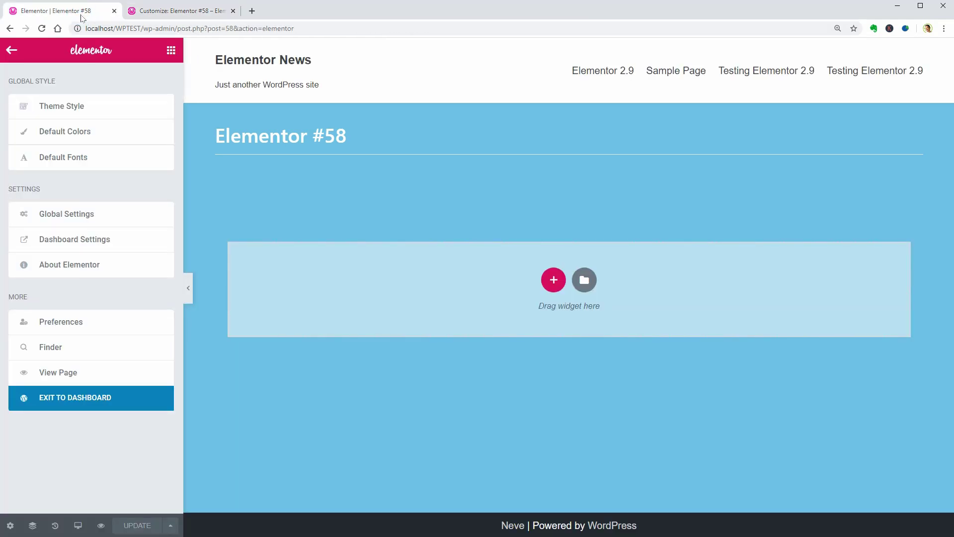
# In Page Settings > Style, give the Elementor #58 body a classic red #C82828 background
pyautogui.click(10, 526)
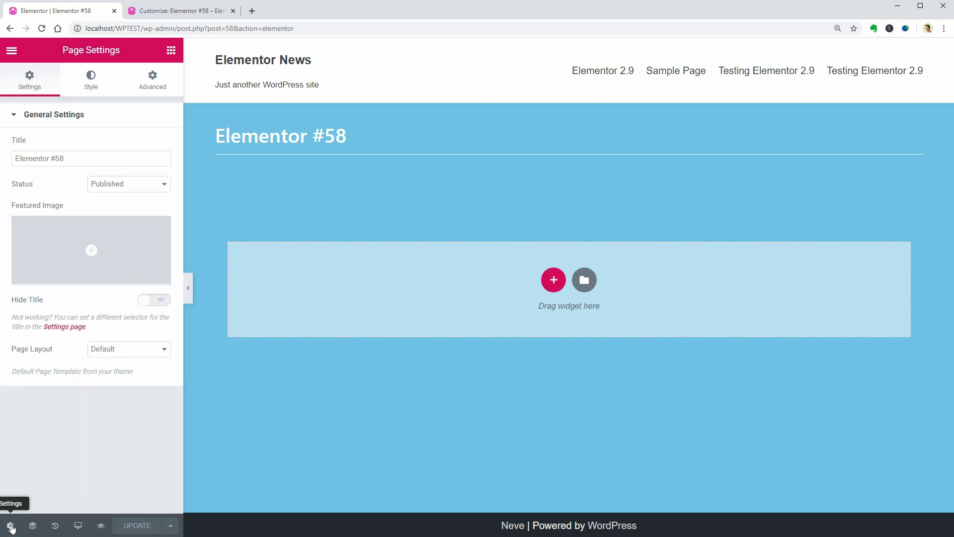
pyautogui.click(92, 89)
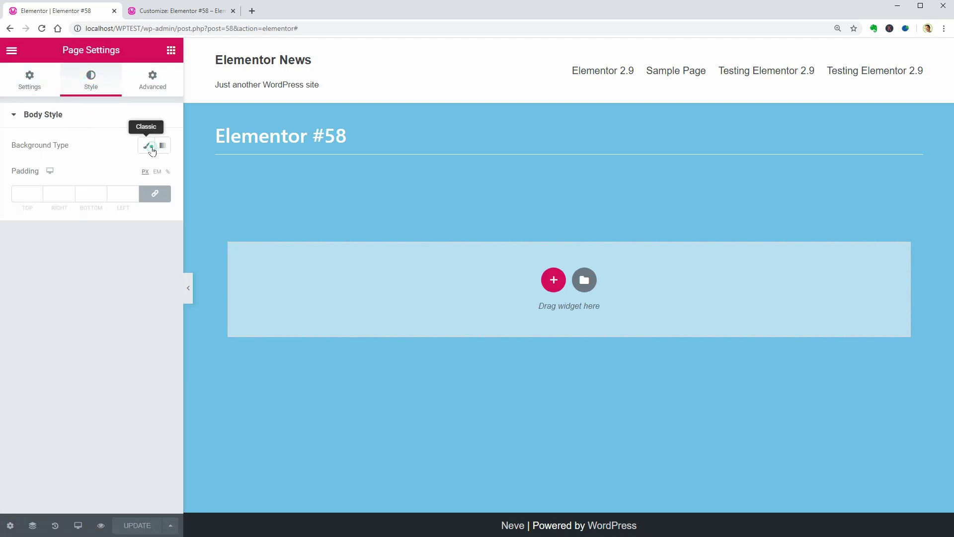
pyautogui.click(142, 146)
pyautogui.click(163, 179)
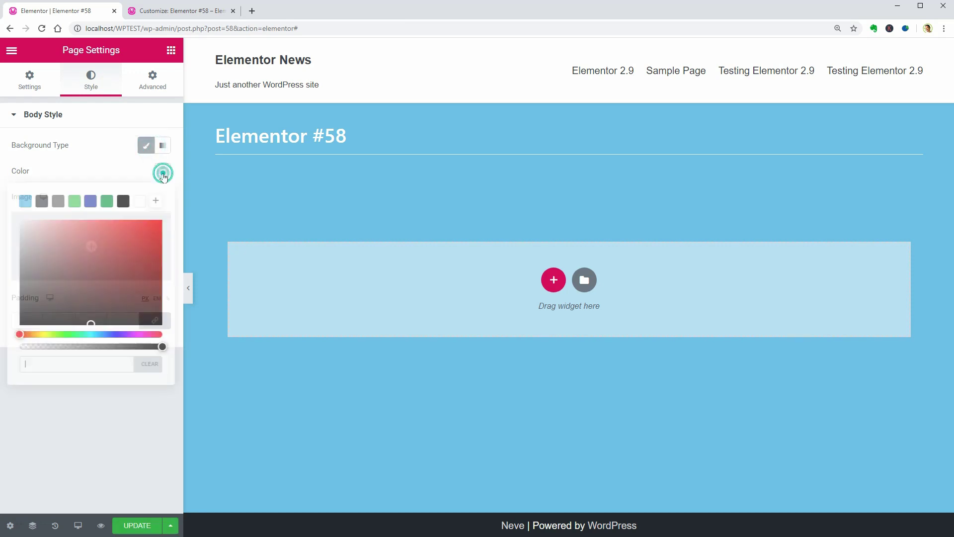
pyautogui.click(143, 235)
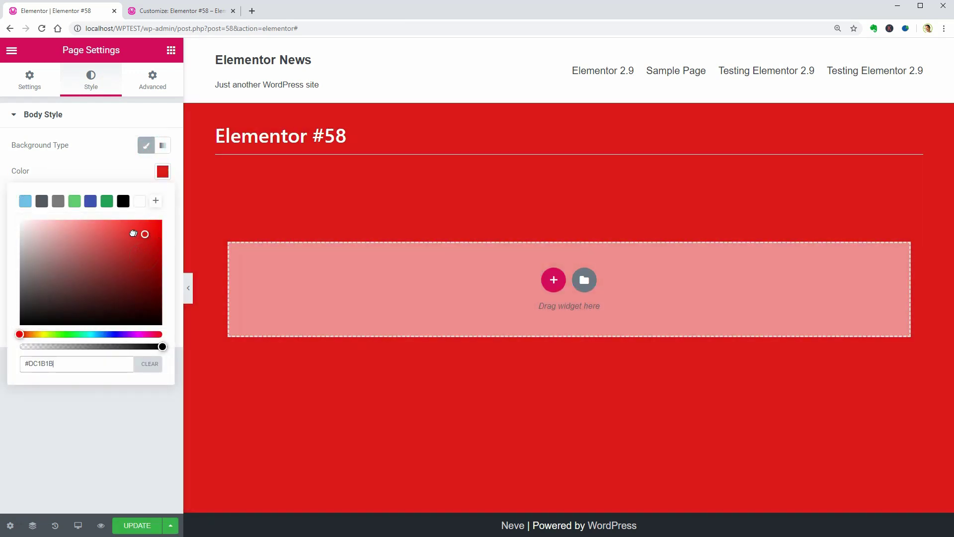
pyautogui.moveTo(133, 233)
pyautogui.mouseDown()
pyautogui.moveTo(34, 238)
pyautogui.moveTo(133, 243)
pyautogui.mouseUp()
pyautogui.click(162, 171)
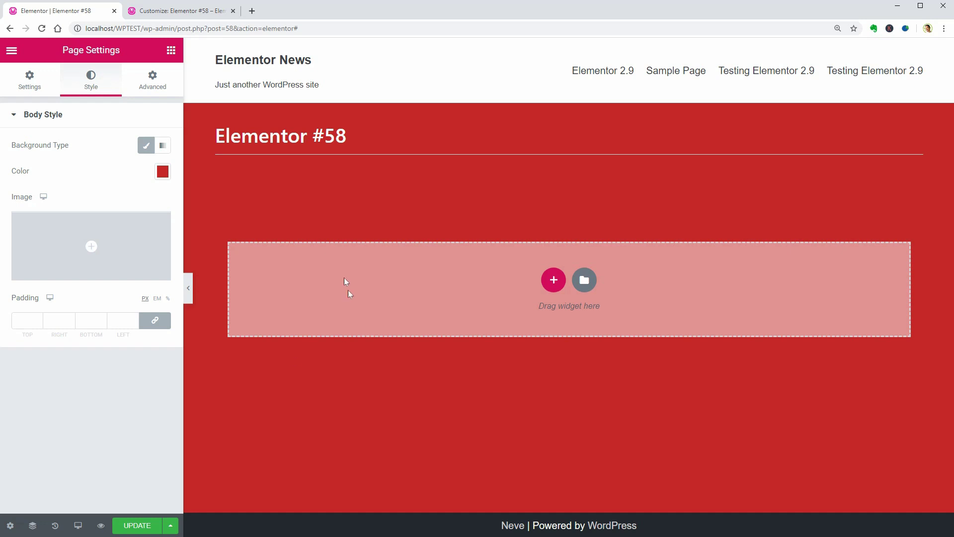
pyautogui.click(12, 53)
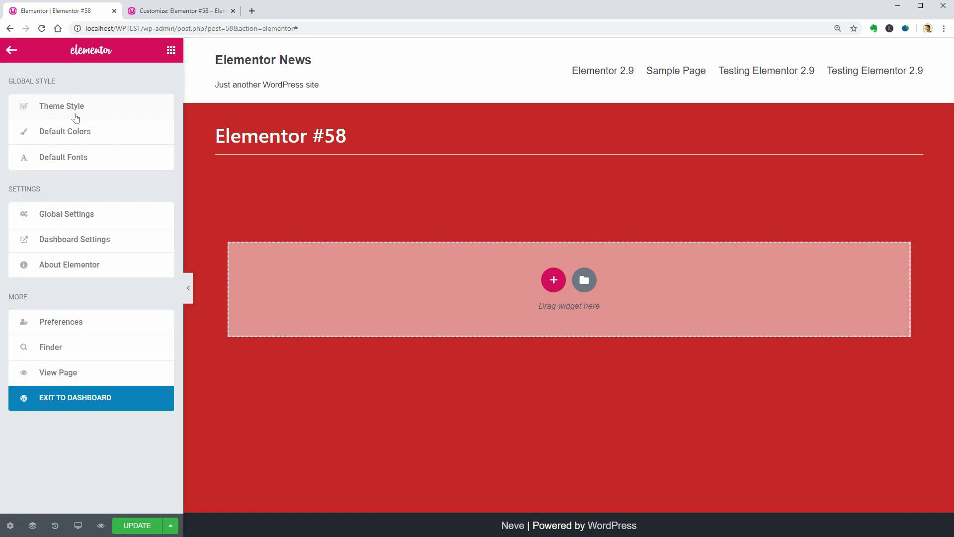